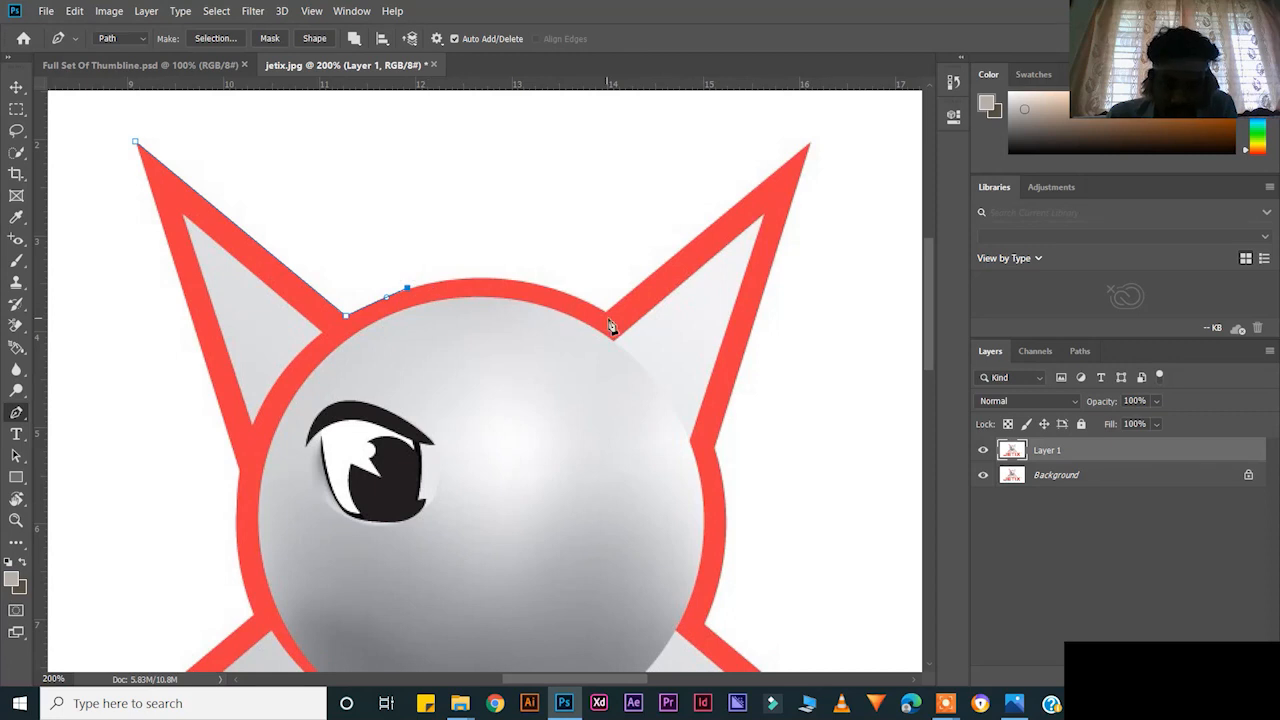
Step: Continue the pen path along the curved top of the head and around the right ear to its base
left_click(606, 313)
left_click_drag(661, 355, 703, 376)
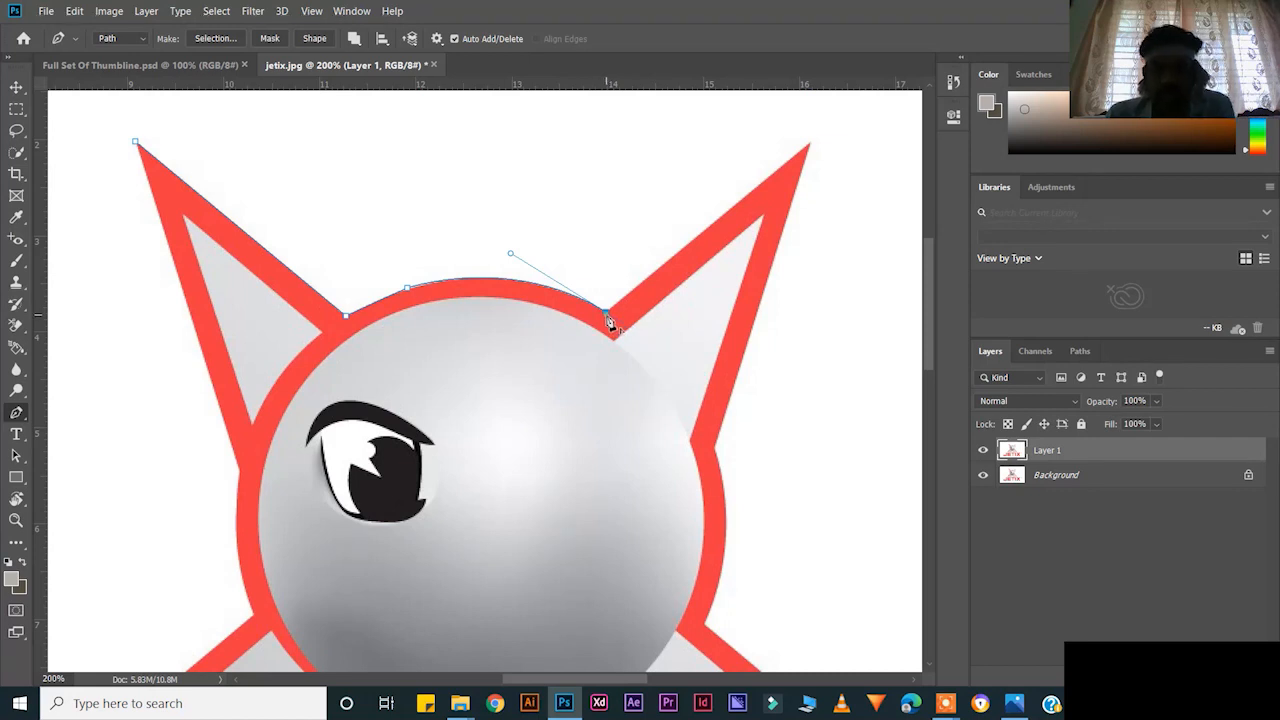
scroll(700, 280, "up", 1)
left_click(810, 197)
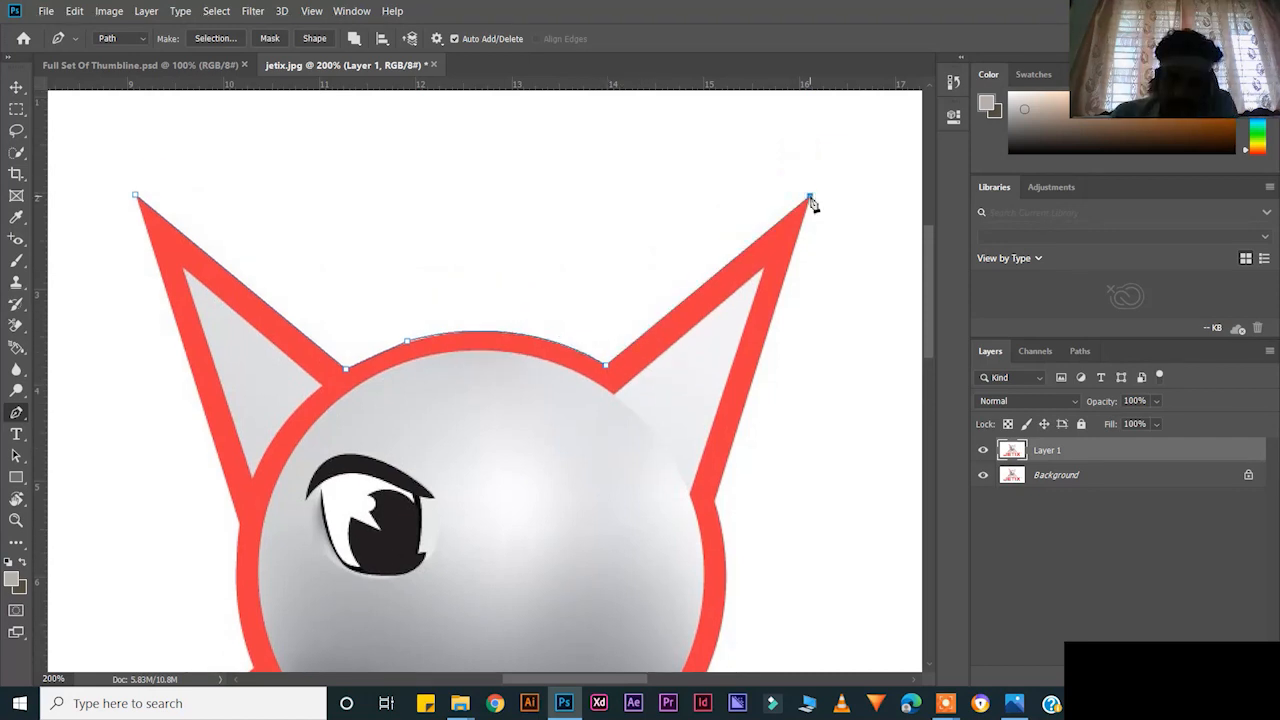
left_click(784, 278)
scroll(720, 432, "down", 1)
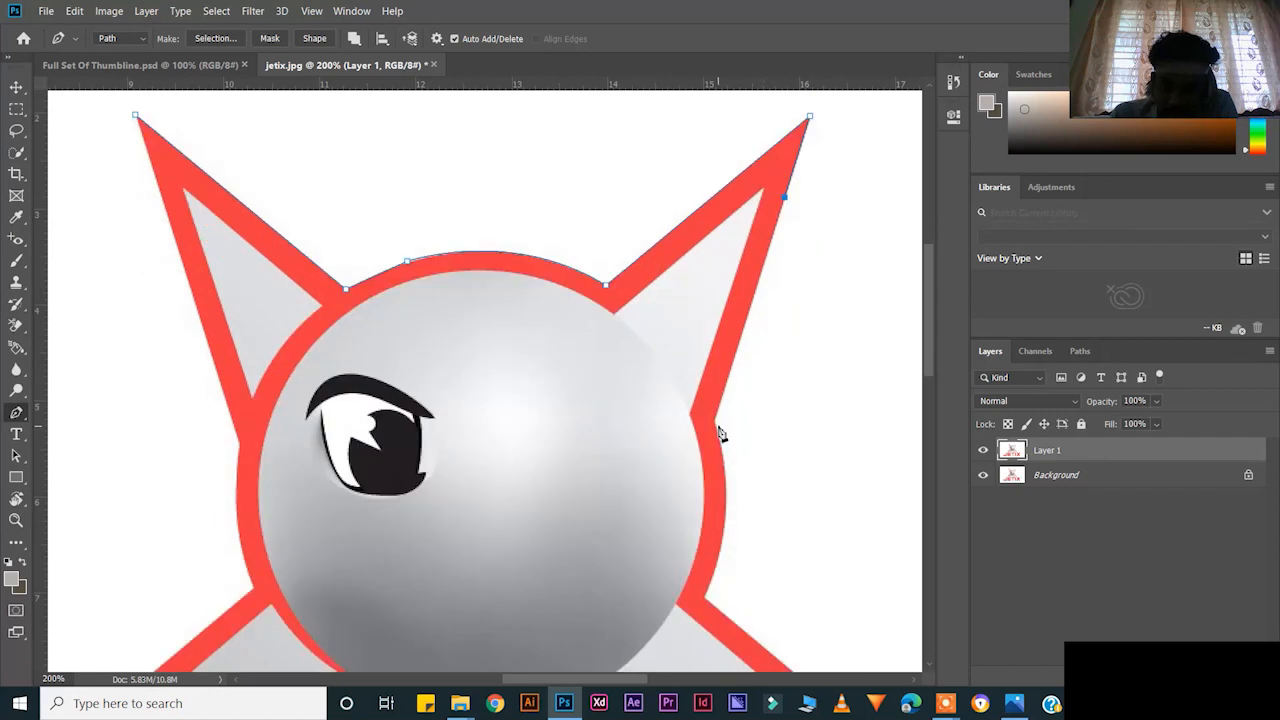
left_click(715, 424)
Step: Trace the right side of the head with a curved segment ending in a corner where the right leg begins
scroll(715, 487, "down", 1)
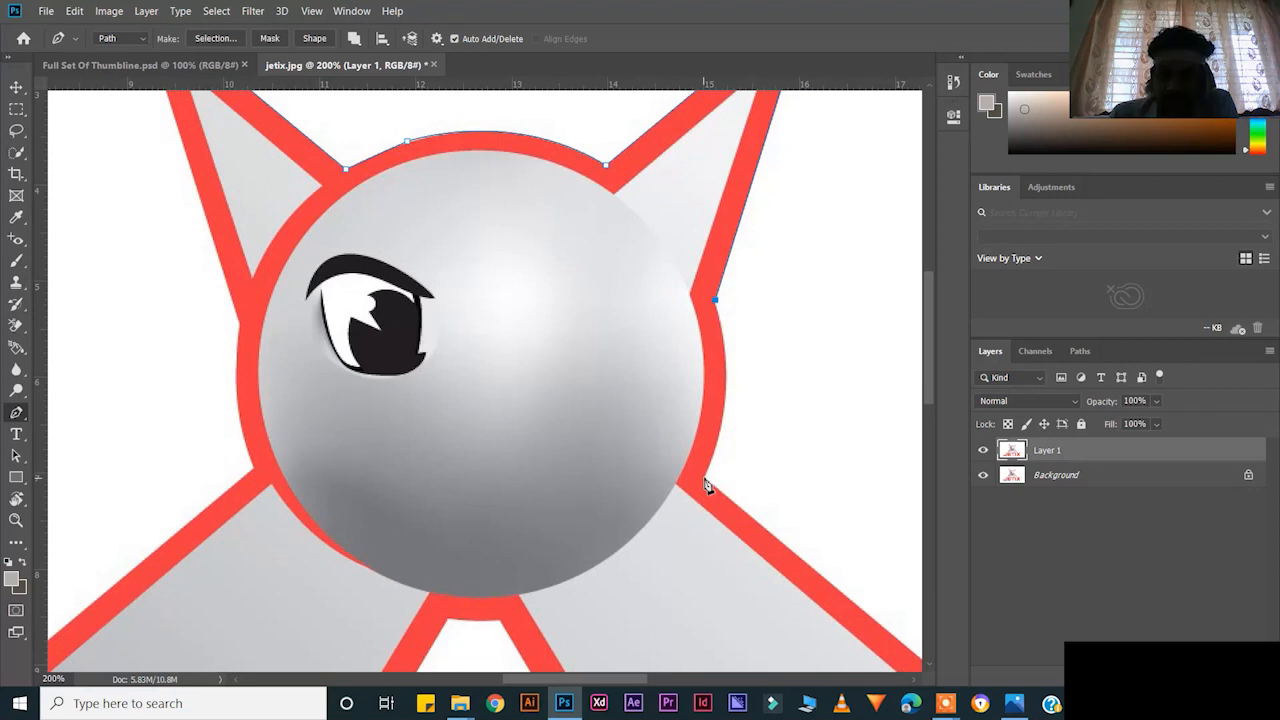
left_click_drag(691, 489, 659, 568)
key("ctrl+z")
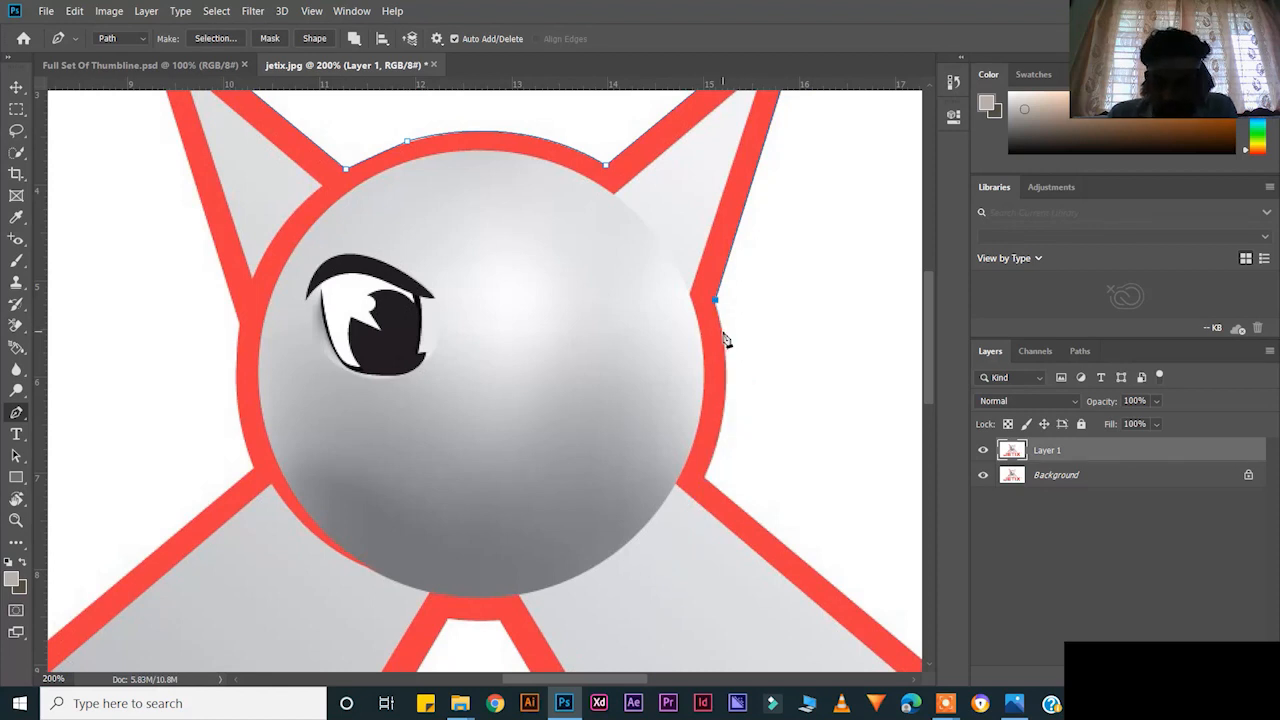
left_click_drag(705, 477, 669, 538)
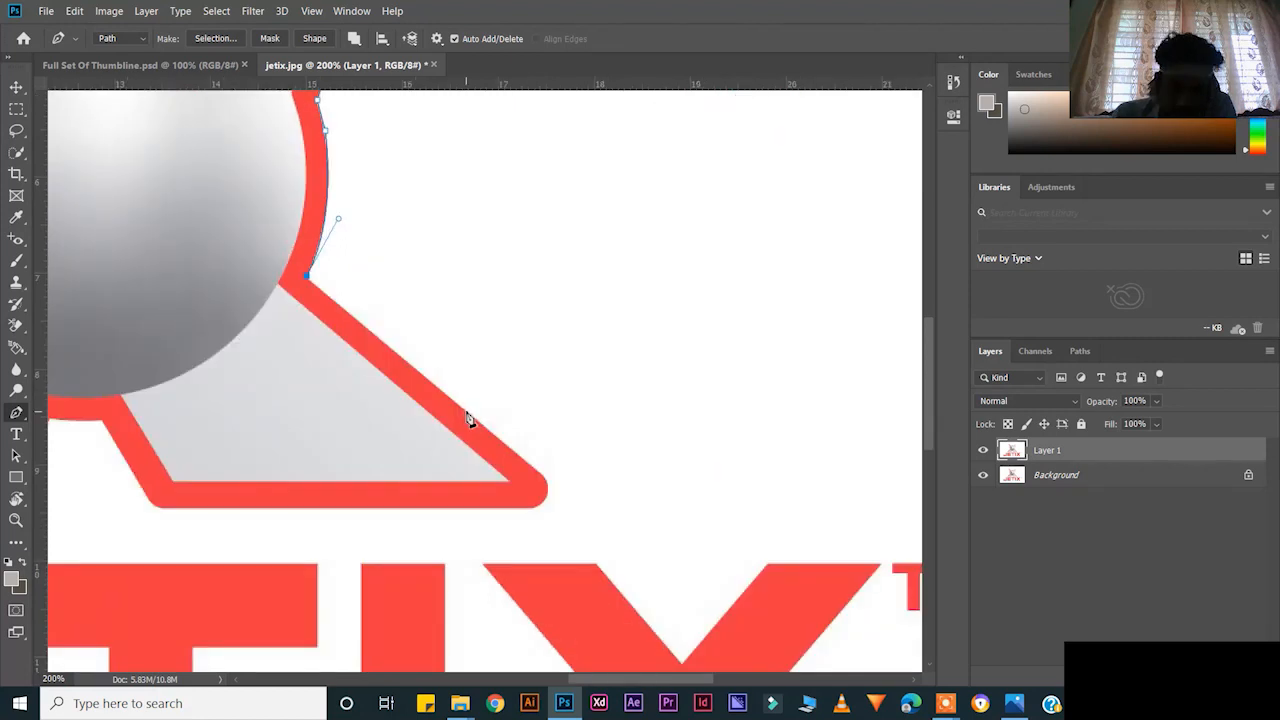
left_click(309, 279, "alt")
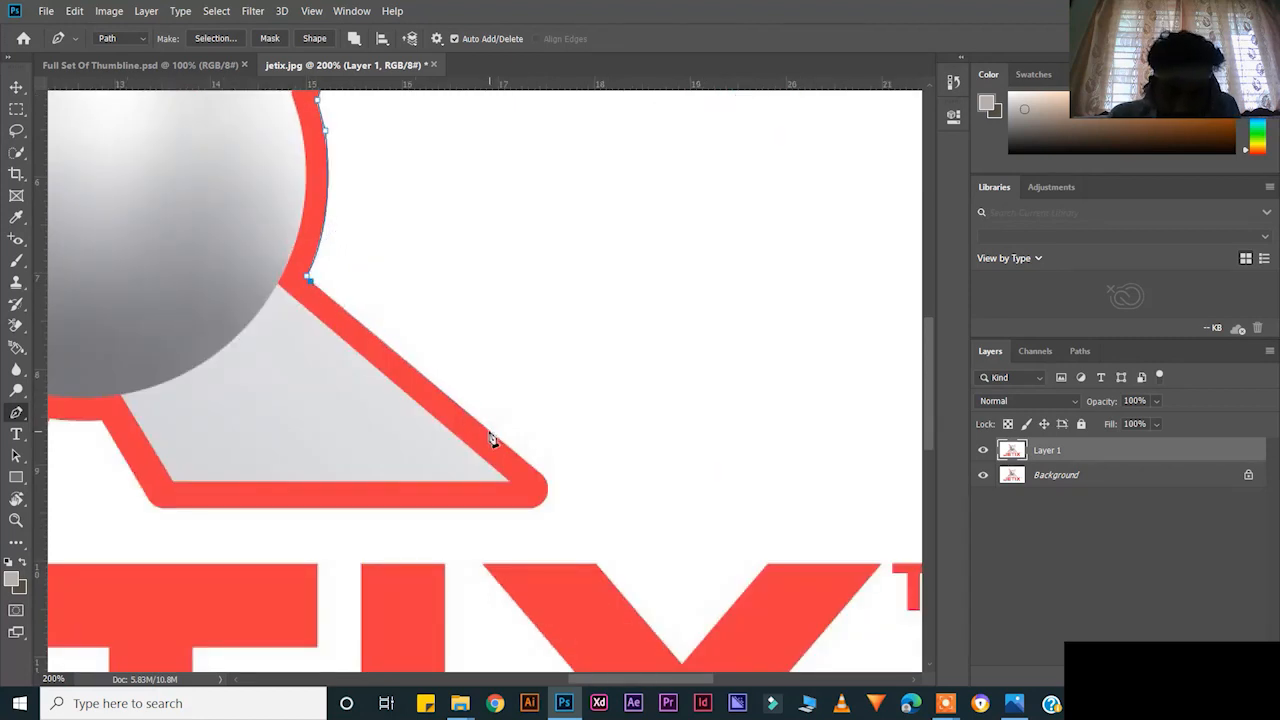
Step: Trace the right leg's slanted edge, its rounded outer corner and its bottom edge to the inner corner
left_click(490, 432)
left_click(542, 474)
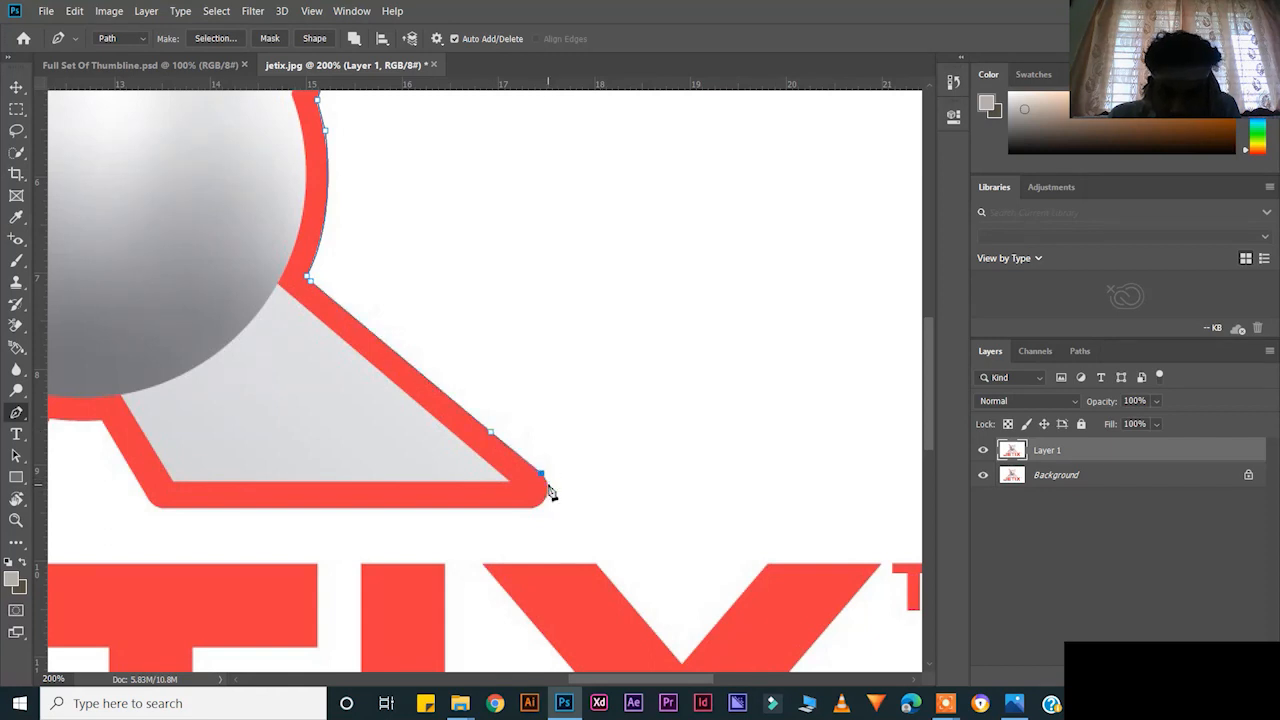
scroll(558, 525, "down", 1)
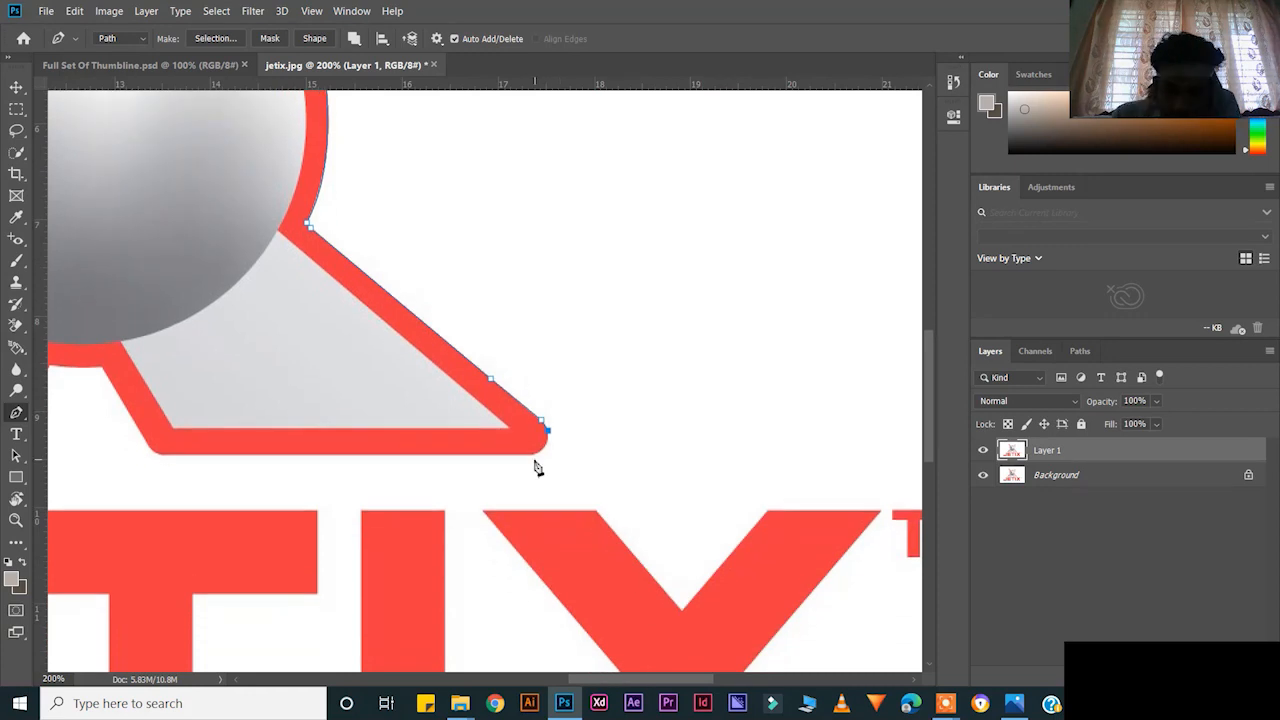
left_click_drag(532, 453, 515, 460)
left_click(532, 452, "alt")
left_click_drag(611, 677, 556, 678)
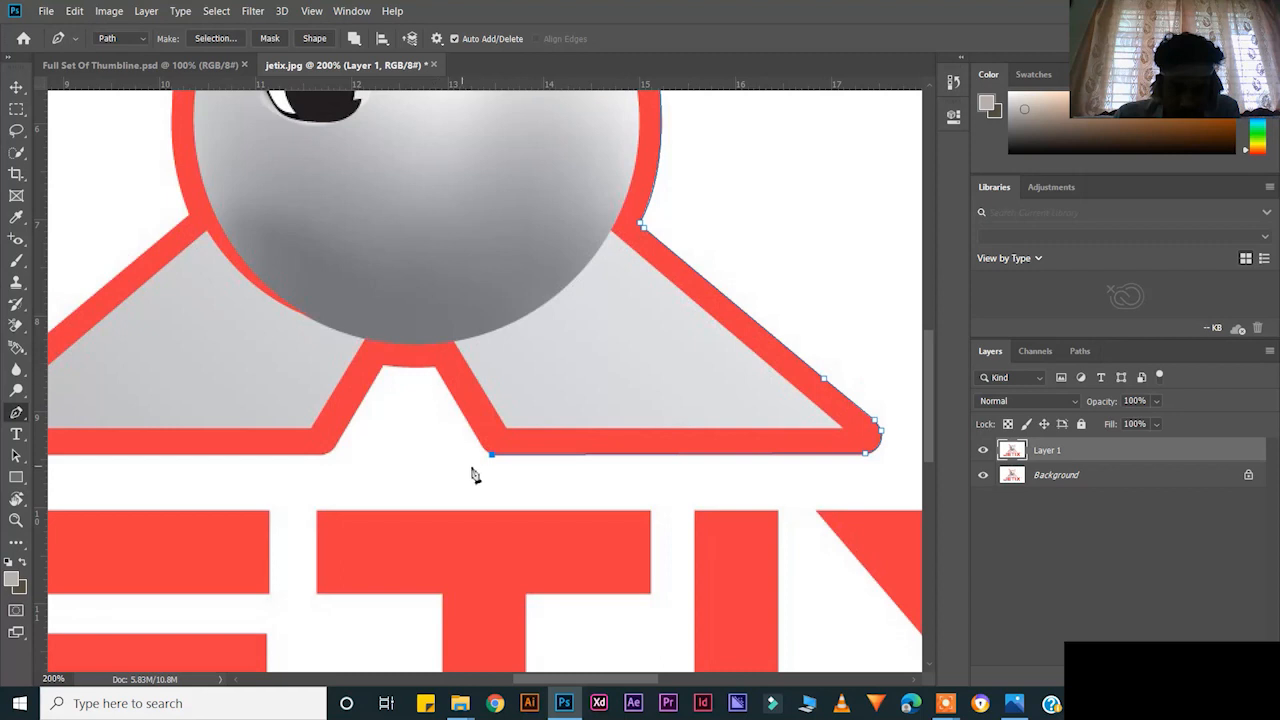
Step: Trace the notch between the two legs, from the right leg's inner edge to the left leg's inner bottom corner
scroll(484, 472, "up", 1)
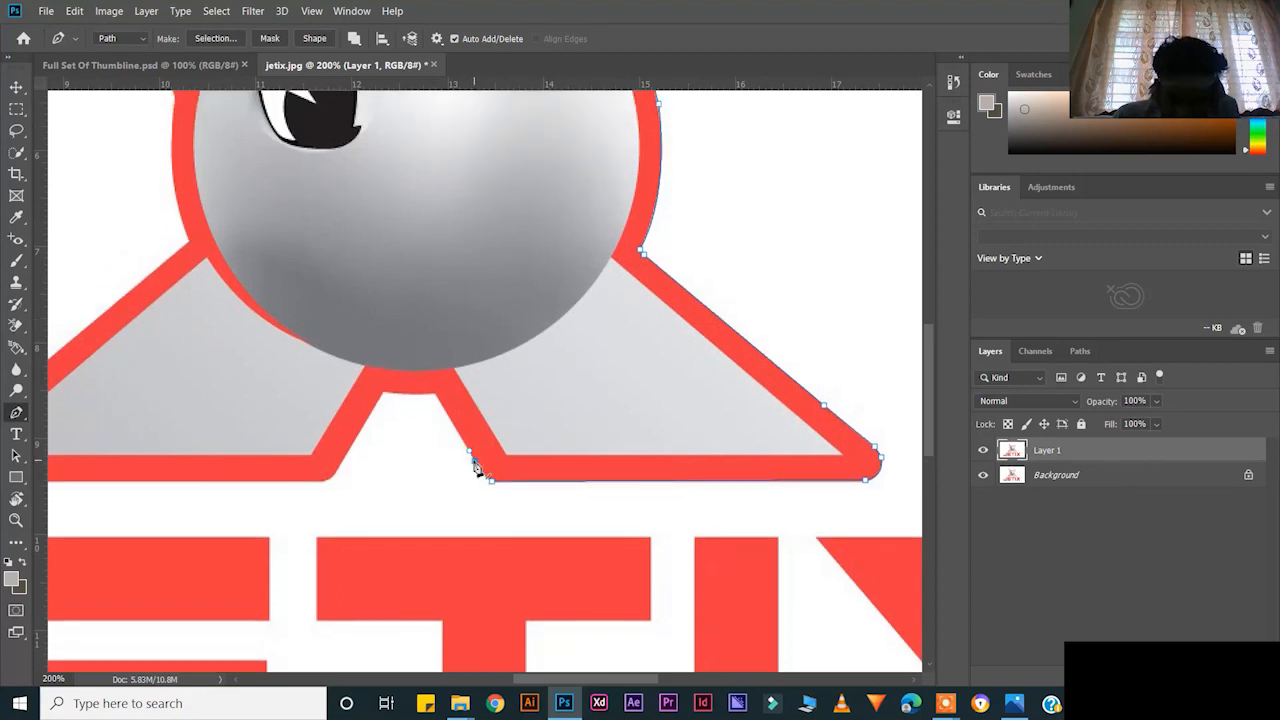
left_click(436, 395)
left_click_drag(383, 396, 464, 418)
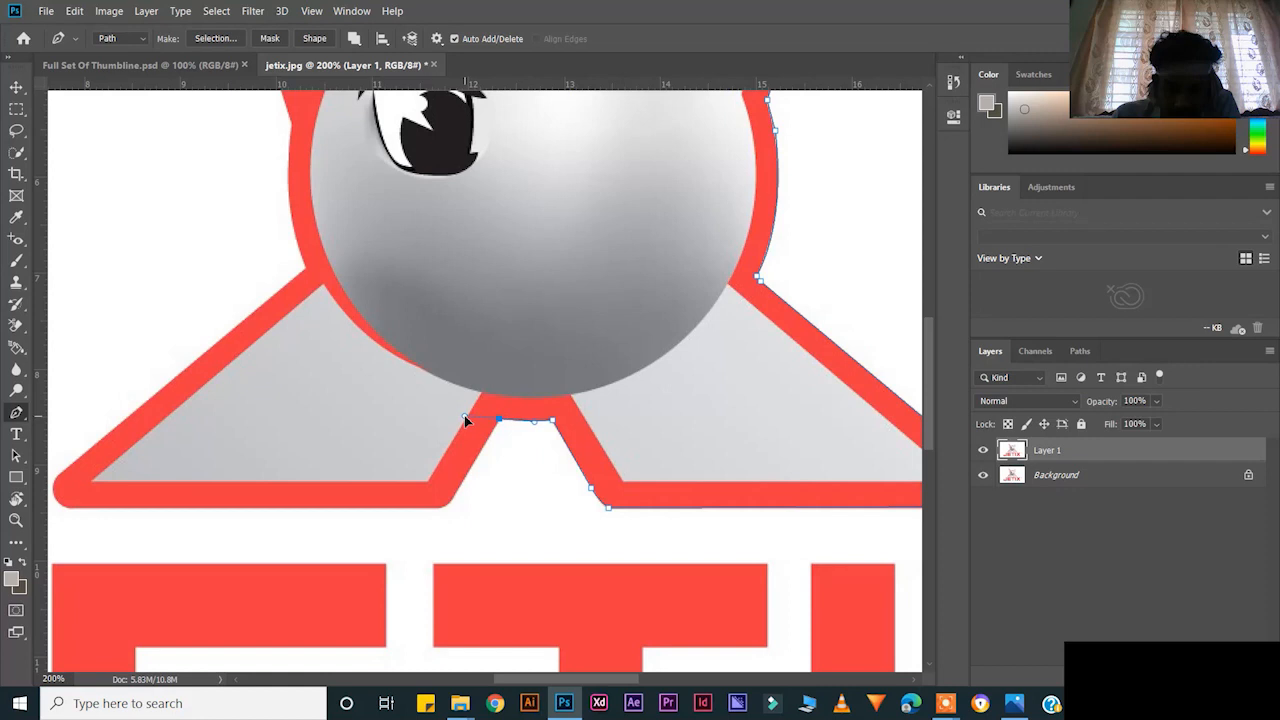
left_click(500, 419, "alt")
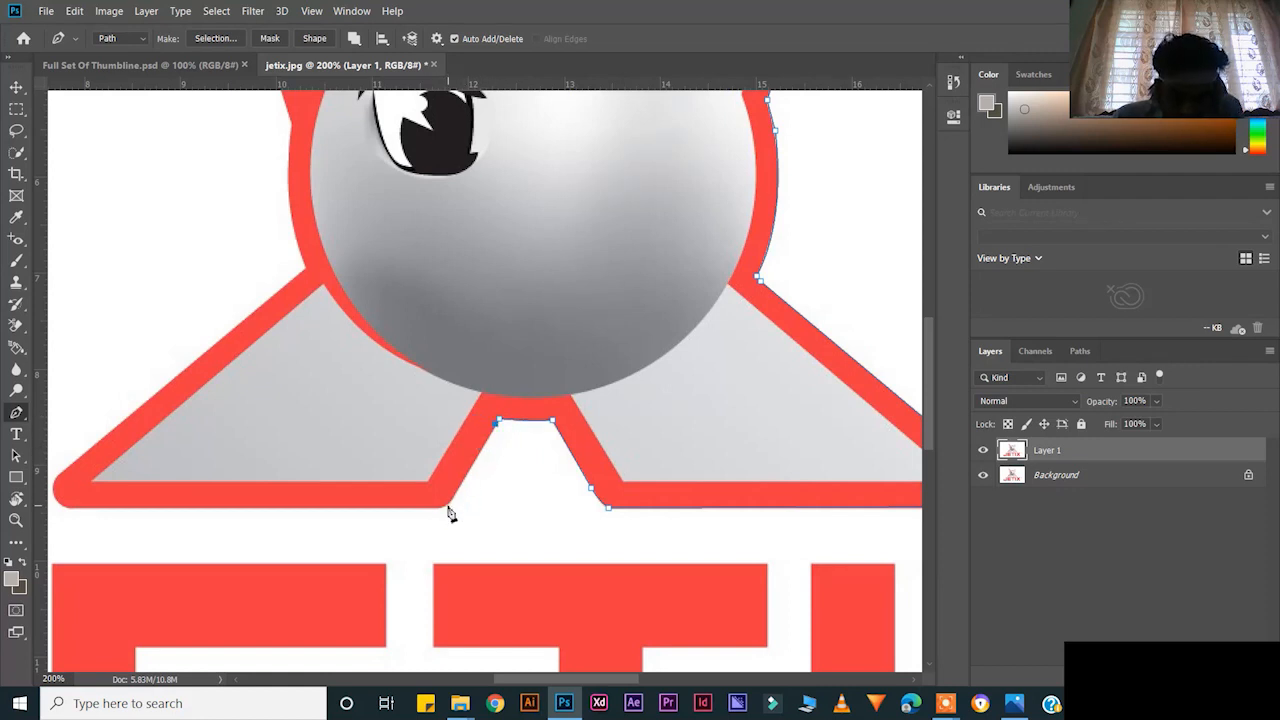
mouse_move(448, 500)
left_mouse_down()
mouse_move(431, 505)
mouse_move(418, 538)
mouse_move(441, 524)
left_mouse_up()
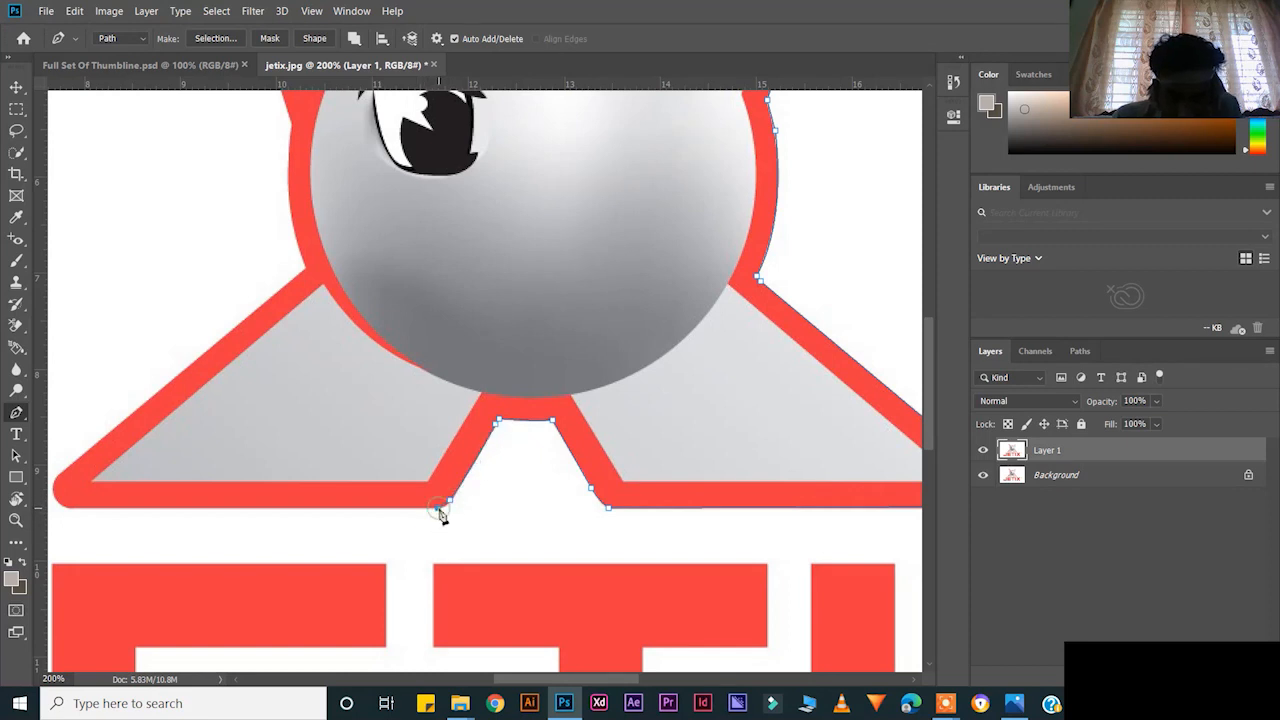
Step: Extend the path along the left leg's bottom edge and around its rounded outer corner
scroll(440, 505, "left", 3)
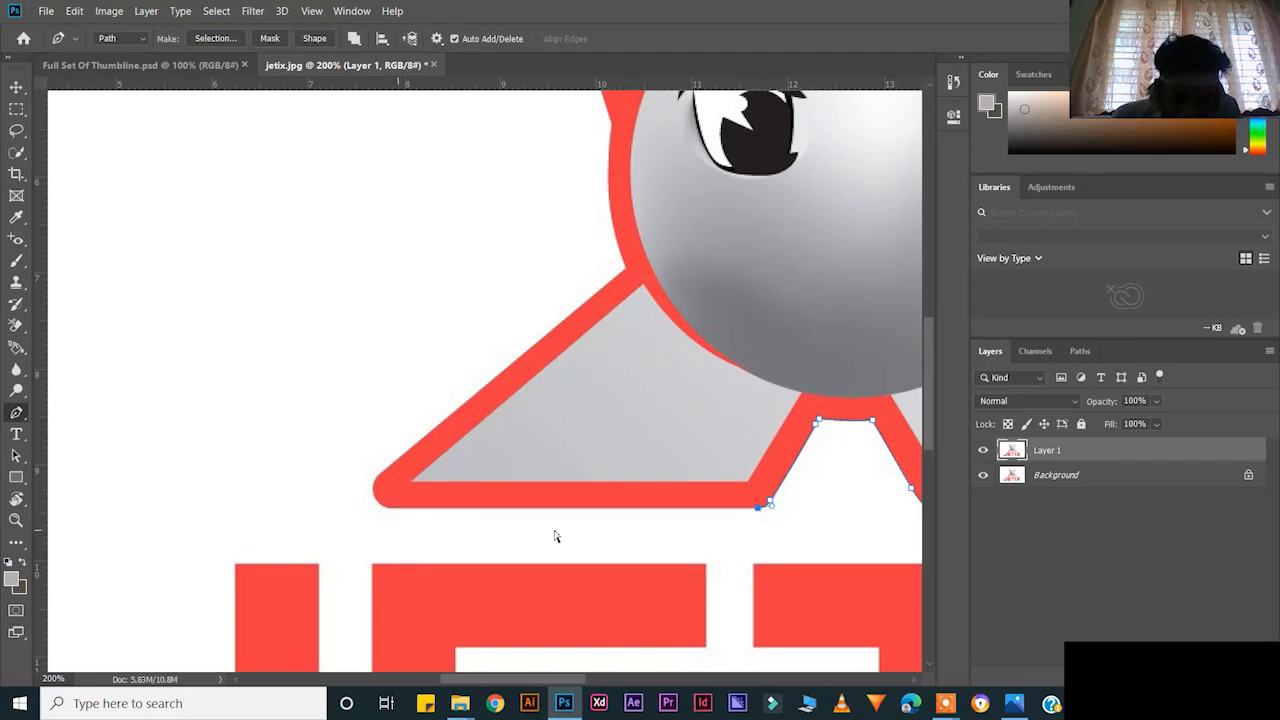
left_click(747, 509)
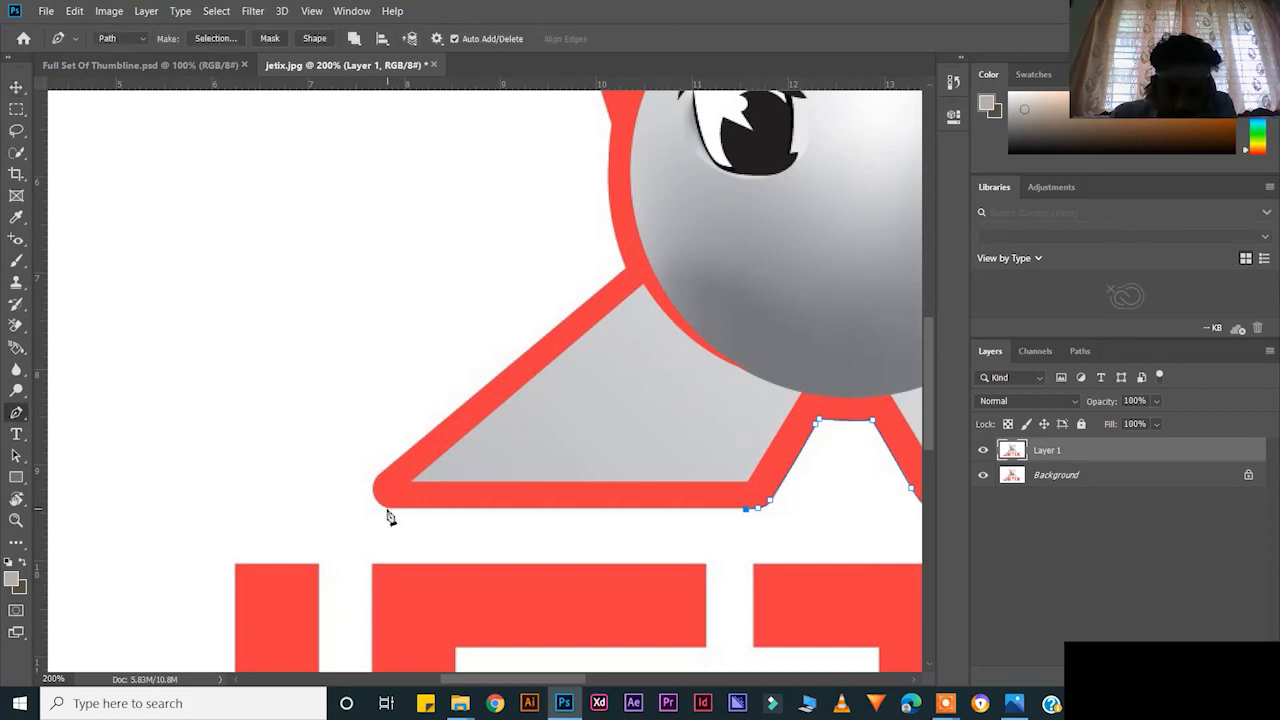
left_click(713, 509)
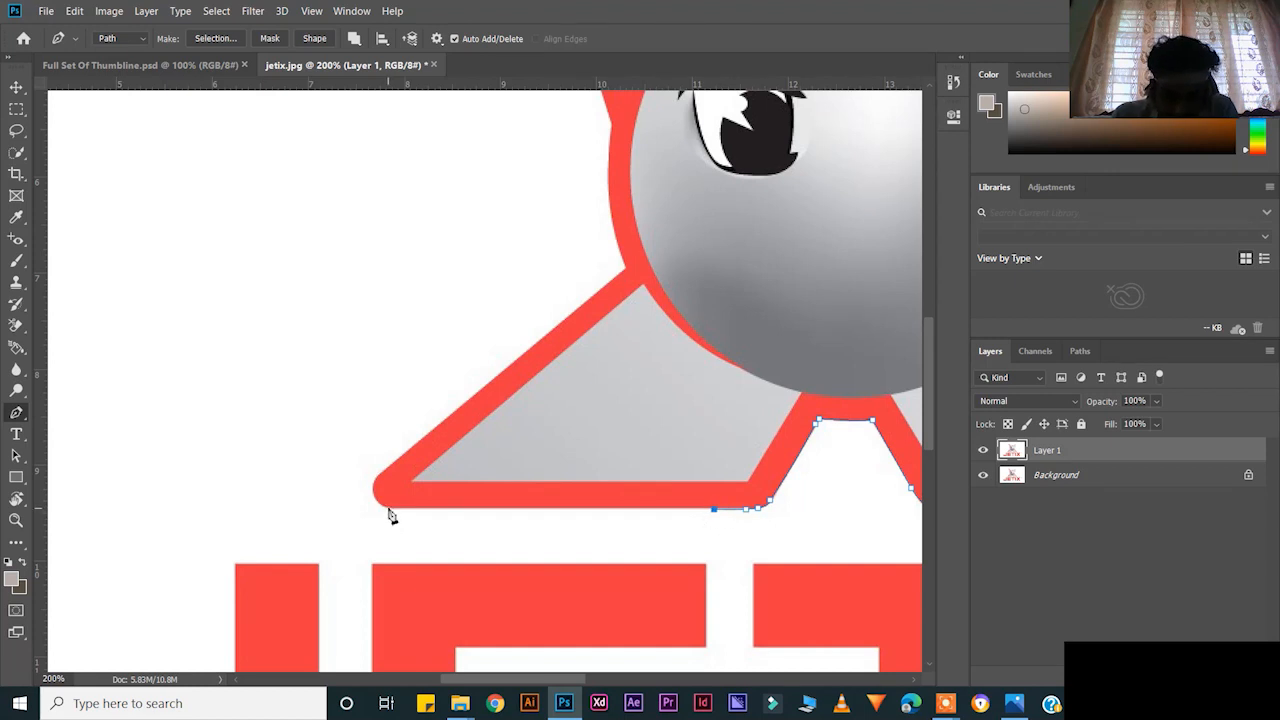
scroll(390, 517, "up", 2)
left_click(387, 560)
left_click_drag(381, 524, 401, 501)
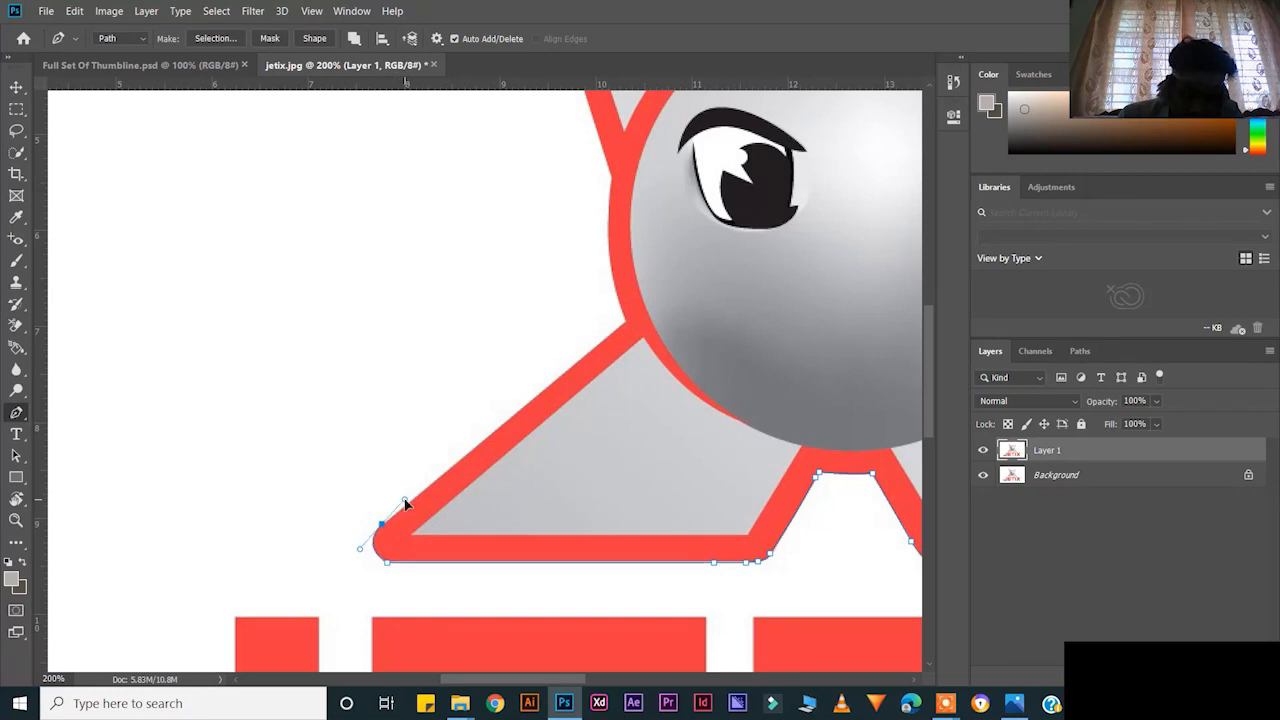
Step: Trace the left leg's slanted edge and the left side of the head, and close the path at the left ear's tip
scroll(480, 515, "up", 1)
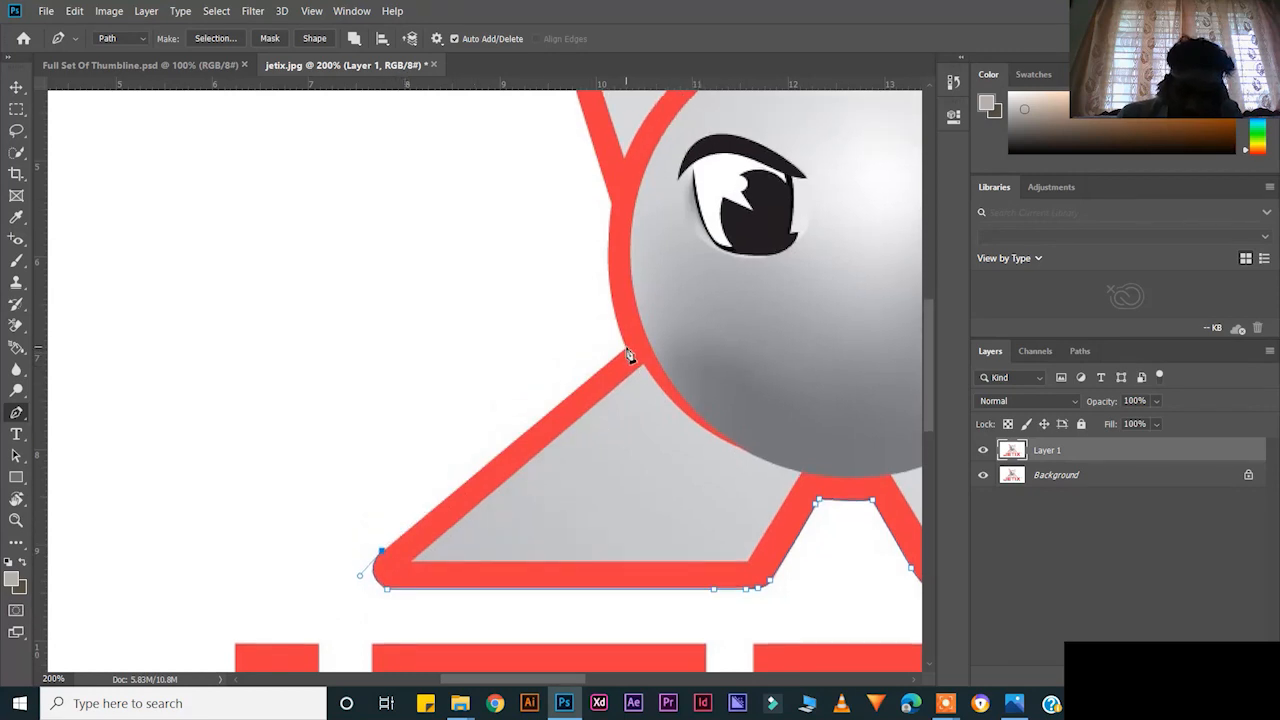
scroll(630, 355, "up", 3)
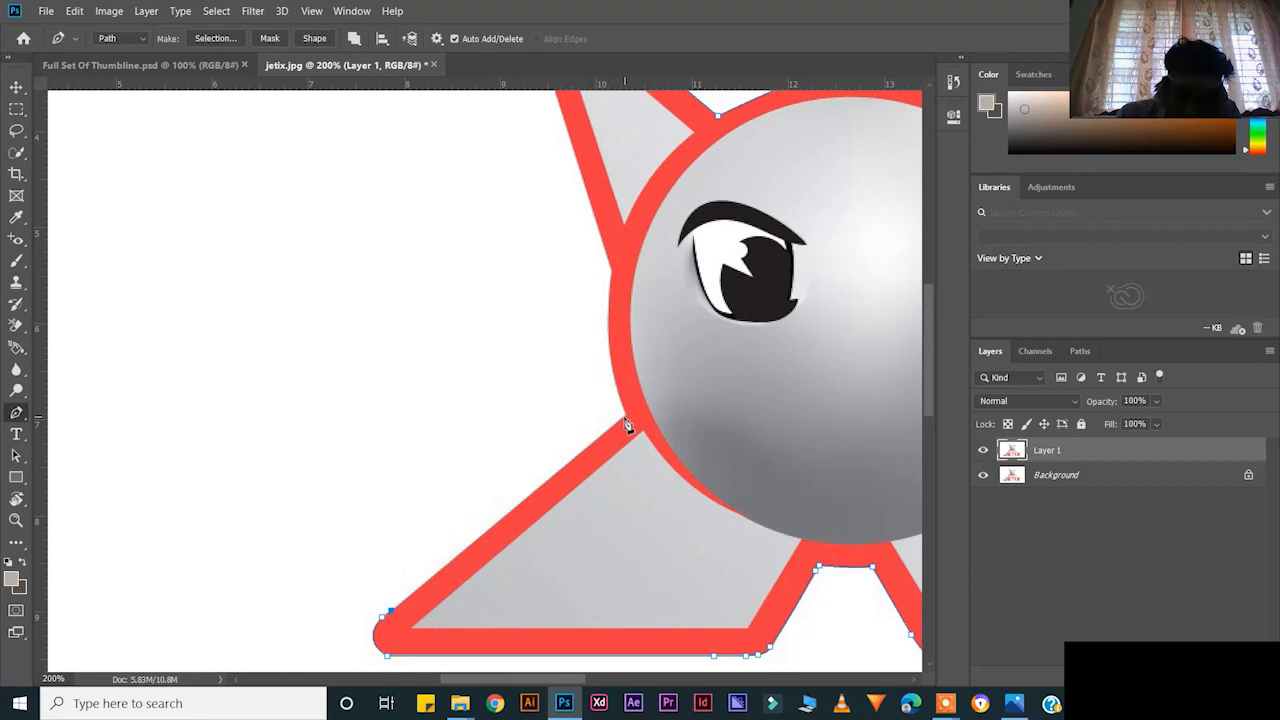
left_click(626, 415)
scroll(655, 460, "up", 4)
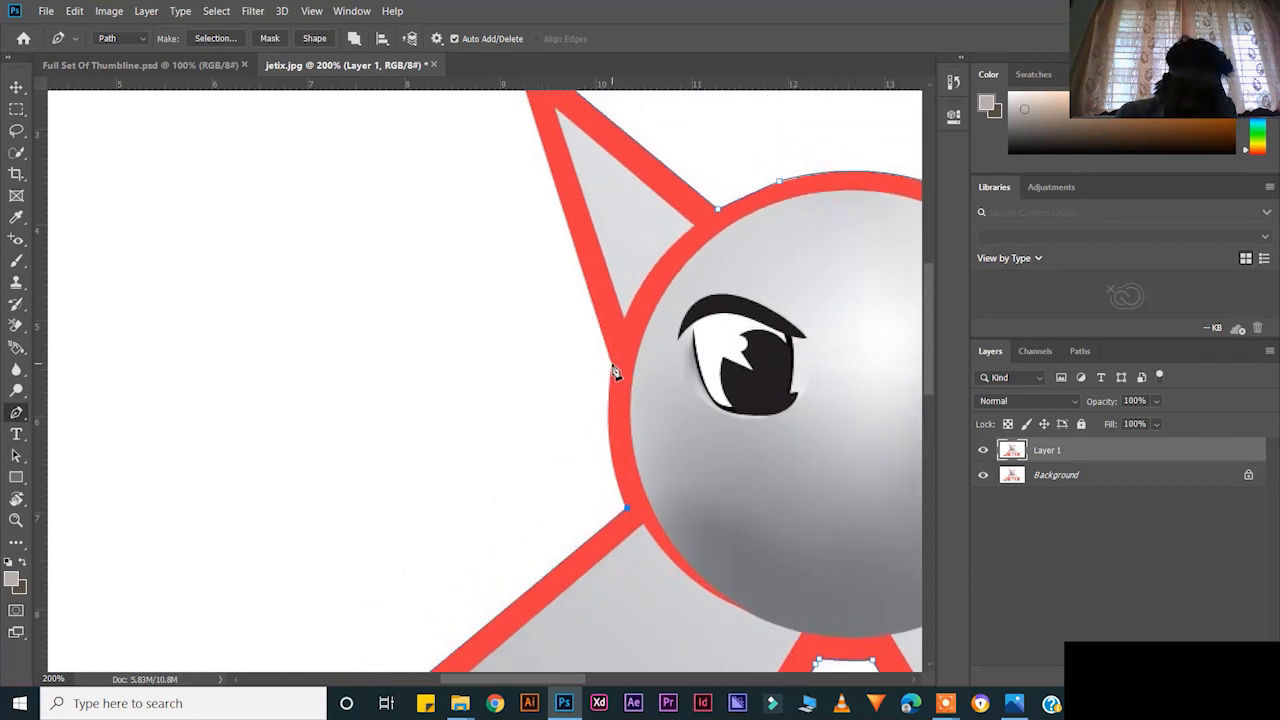
scroll(617, 337, "up", 6)
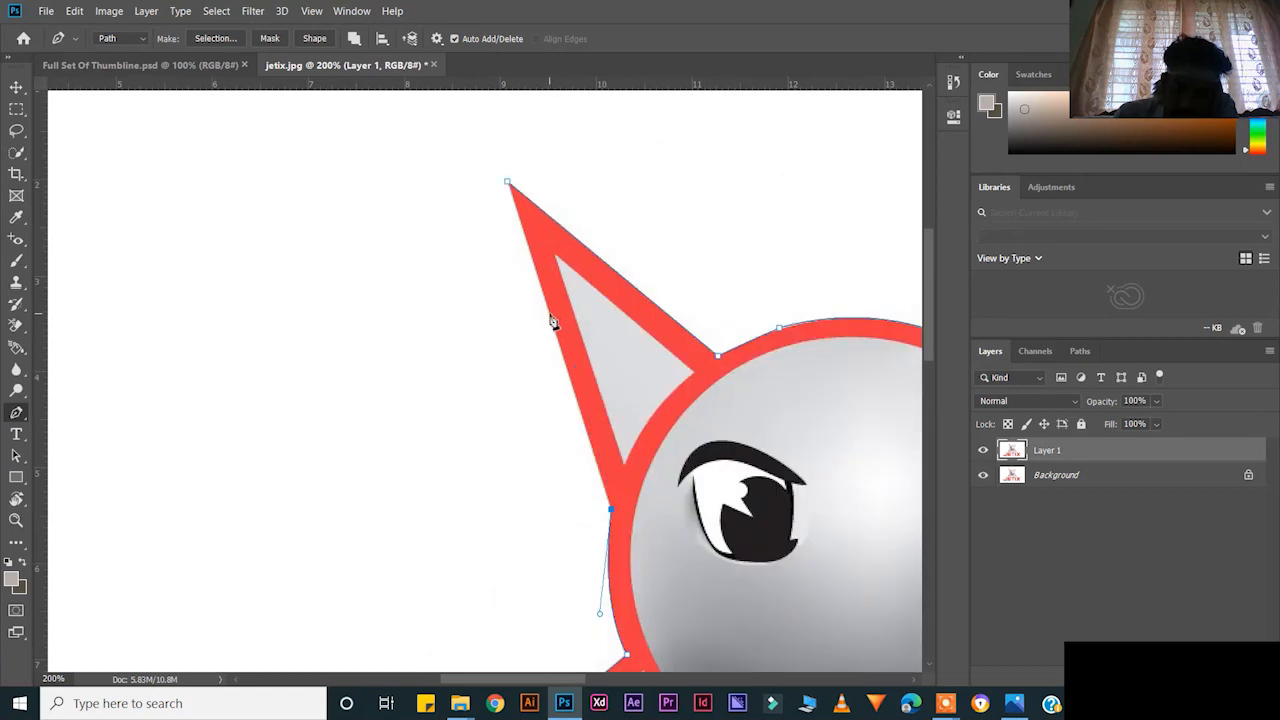
left_click(549, 311)
scroll(511, 272, "up", 3)
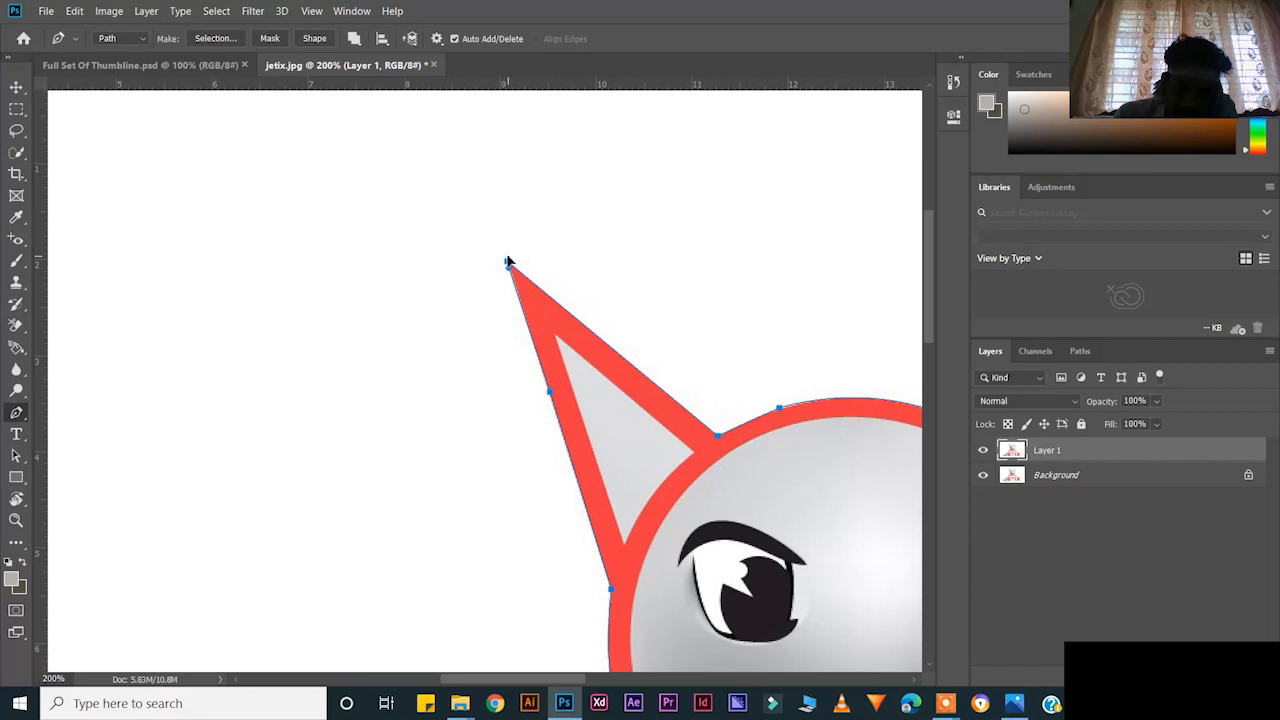
key("ctrl+minus")
key("ctrl+minus")
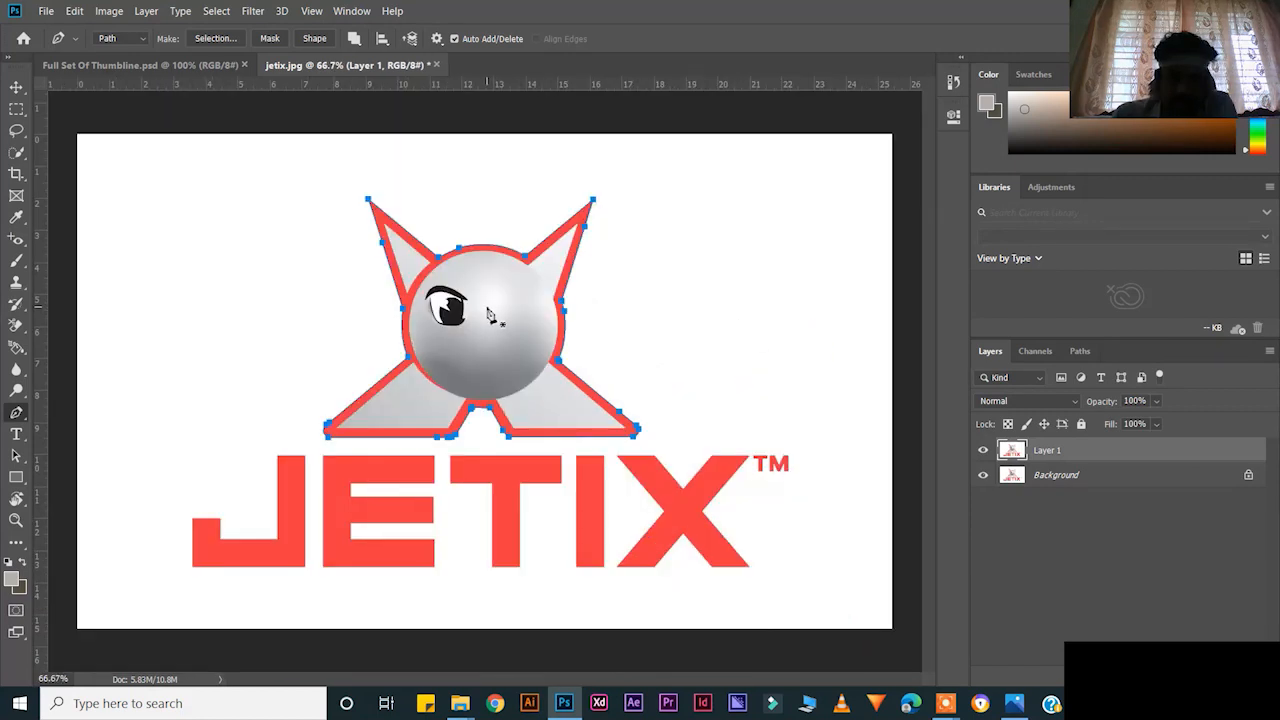
right_click(489, 312)
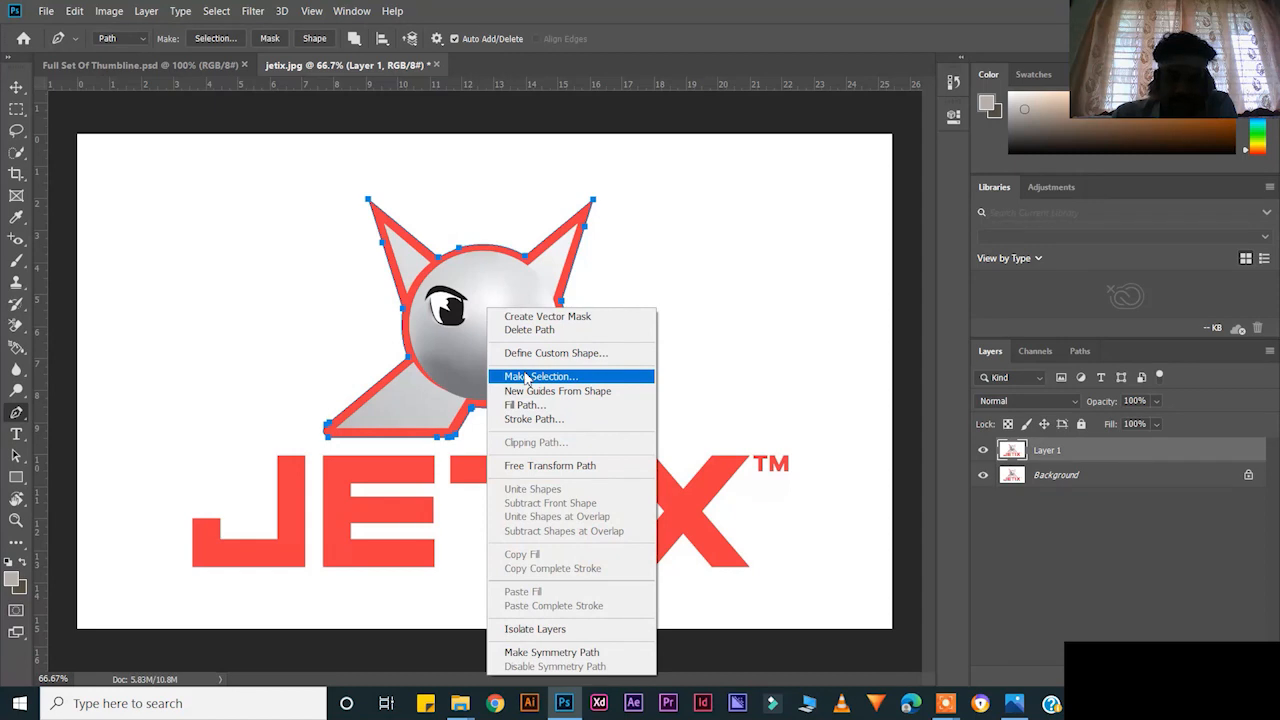
left_click(525, 376)
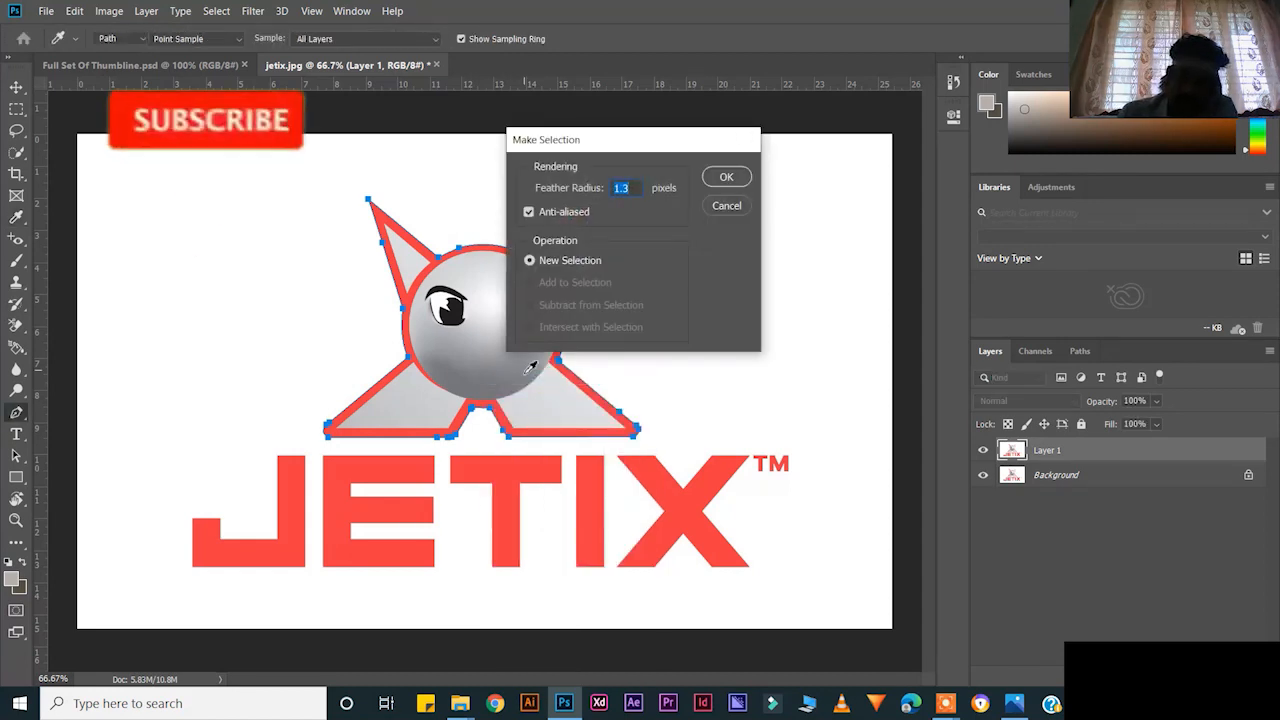
key("Return")
key("ctrl+z")
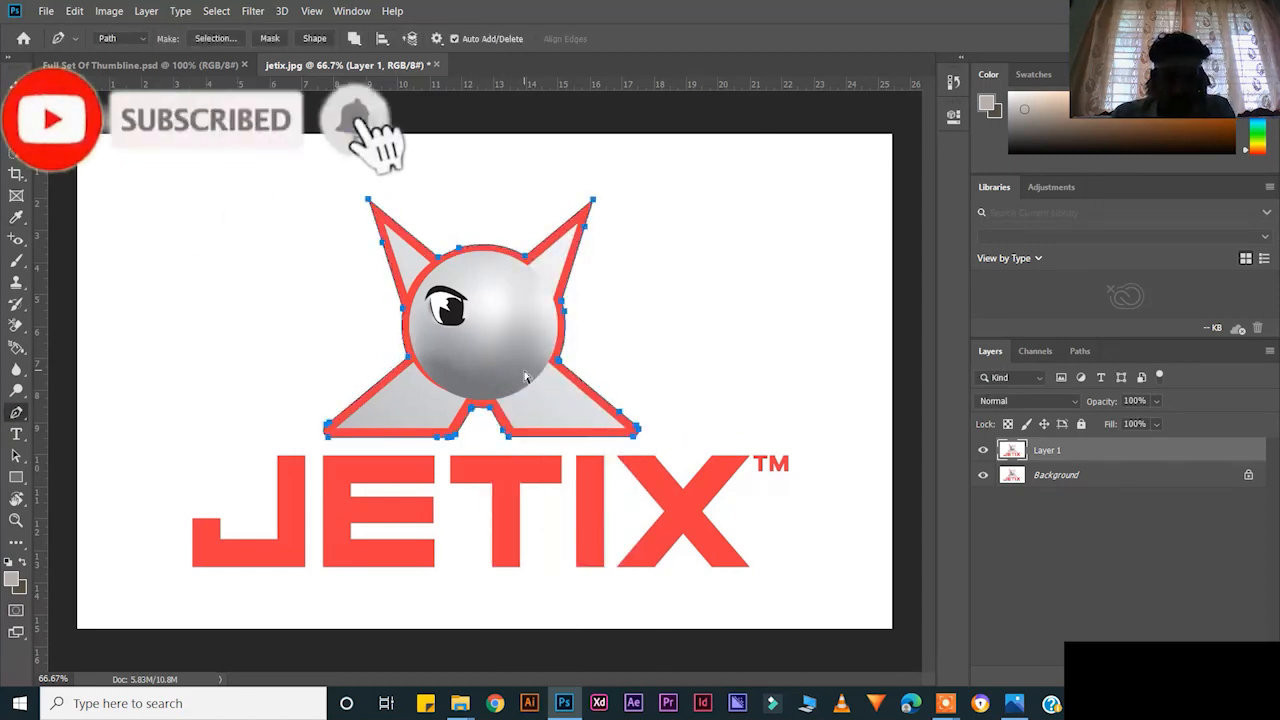
key("ctrl+shift+z")
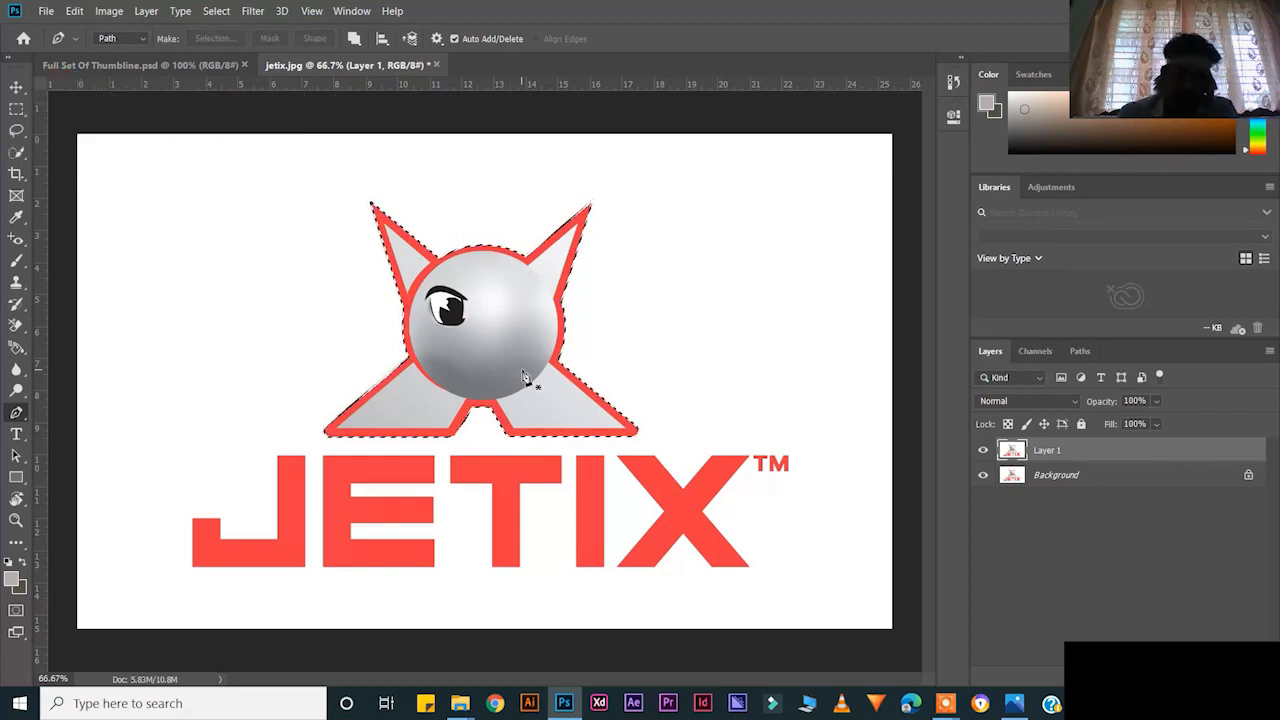
key("ctrl+z")
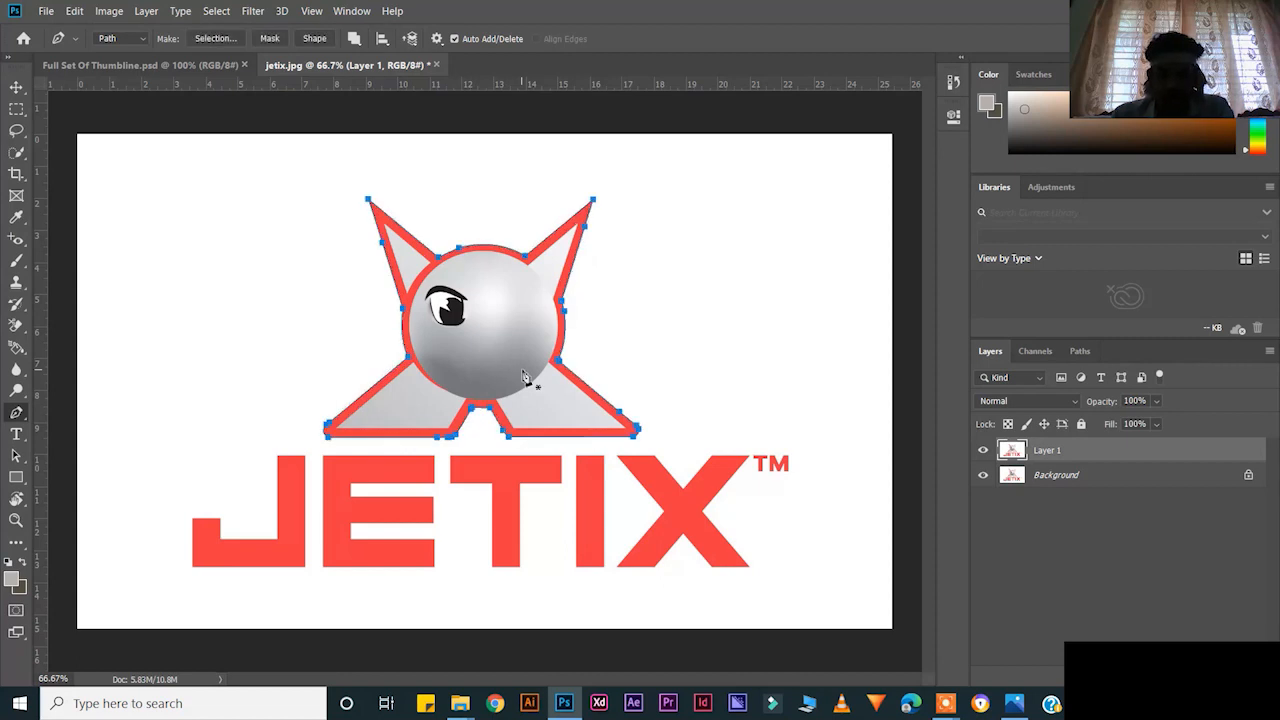
Step: Convert the character path into an anti-aliased new selection with a 1.3-pixel feather and copy it to a new layer
right_click(513, 330)
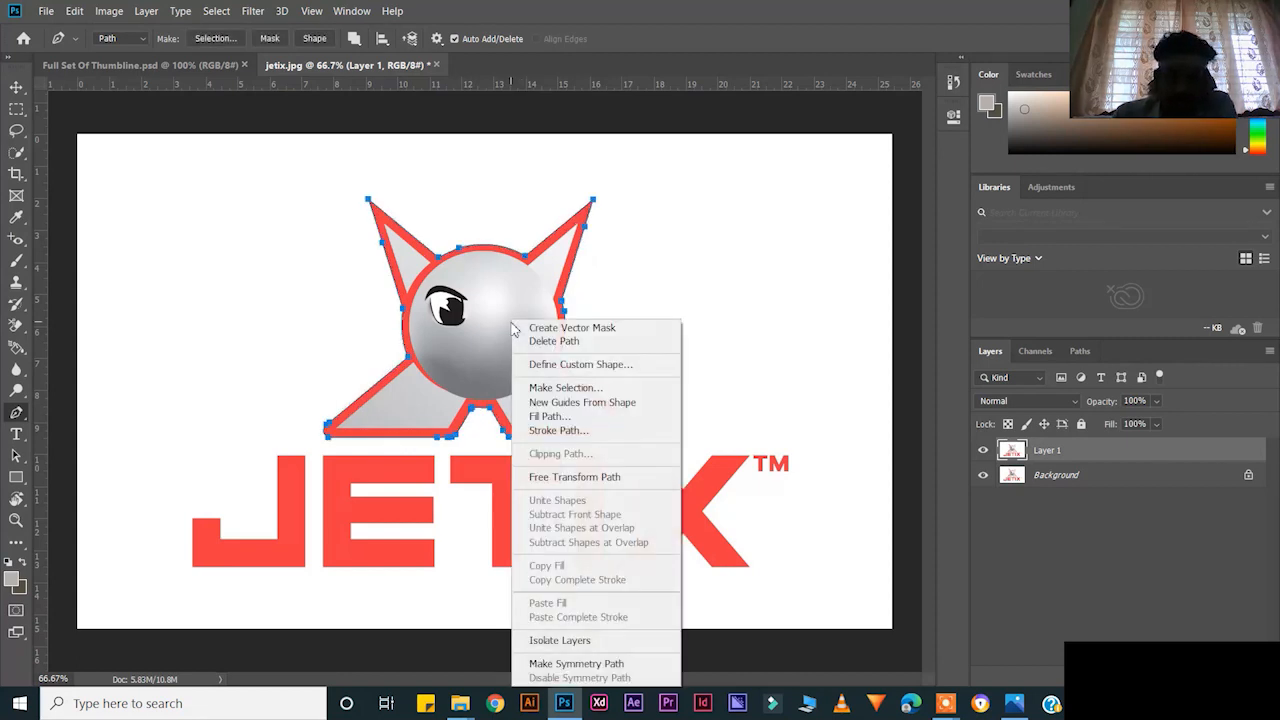
left_click(565, 385)
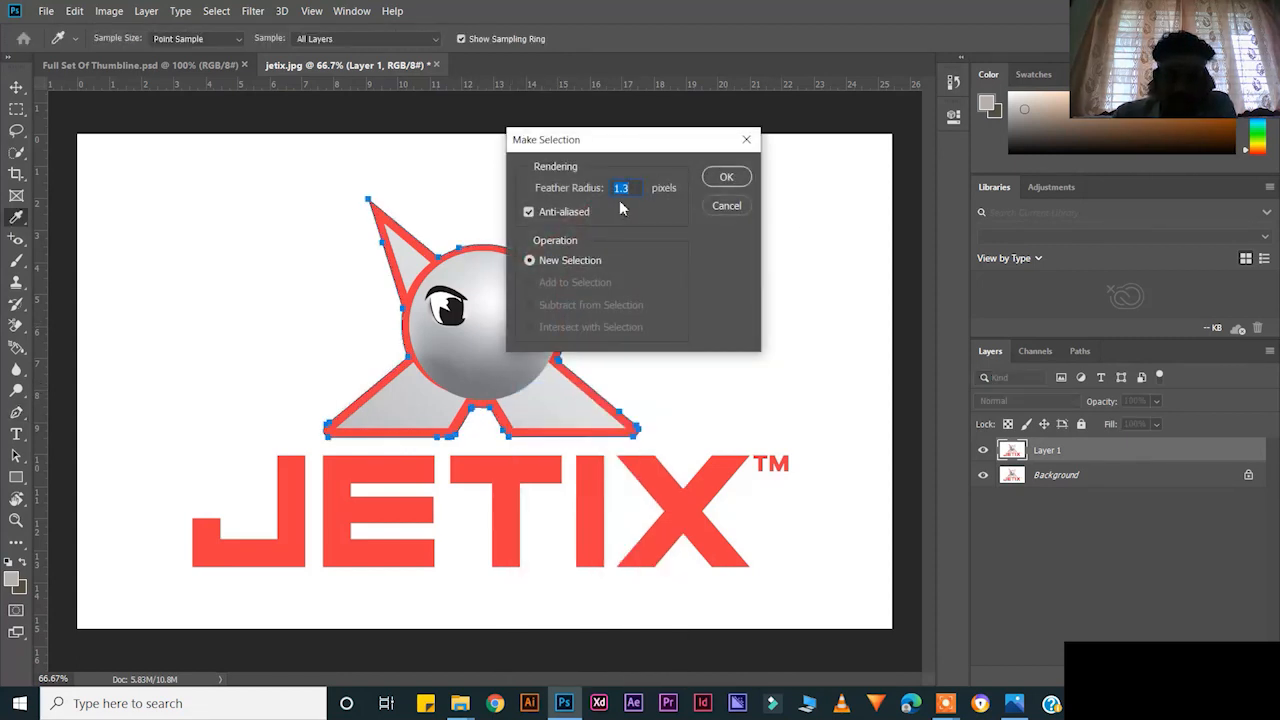
left_click(727, 180)
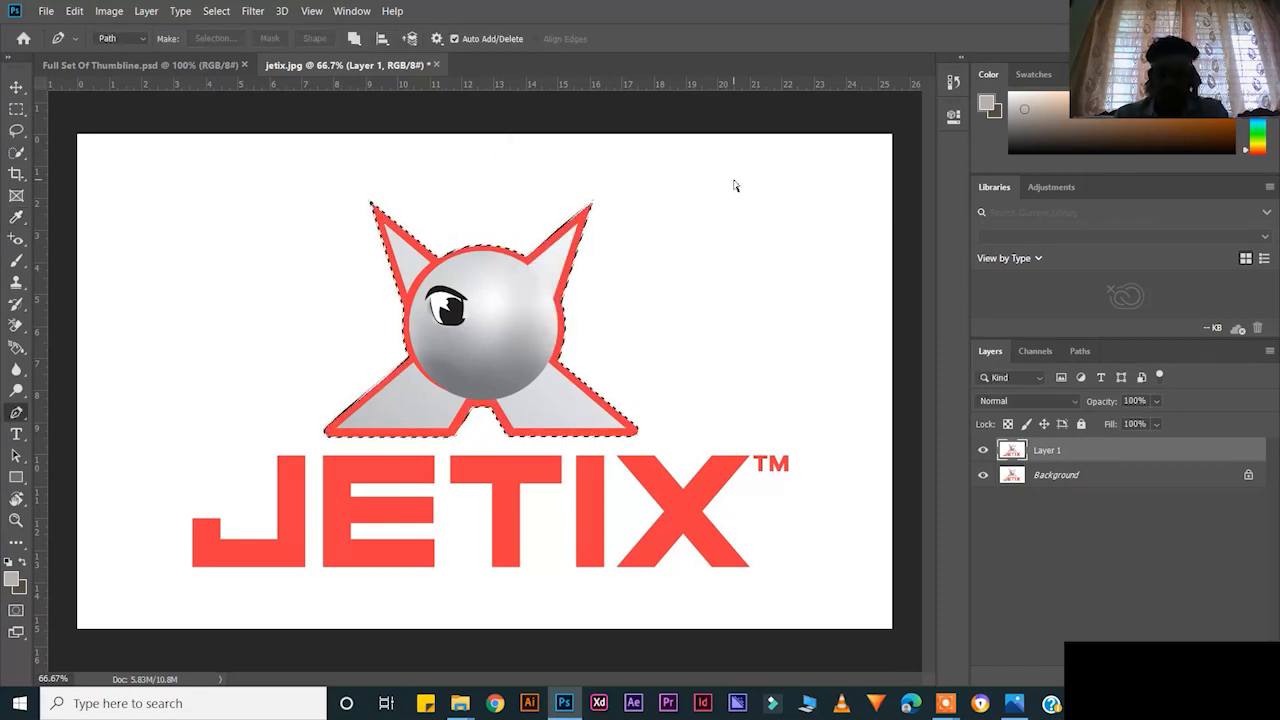
key("ctrl+j")
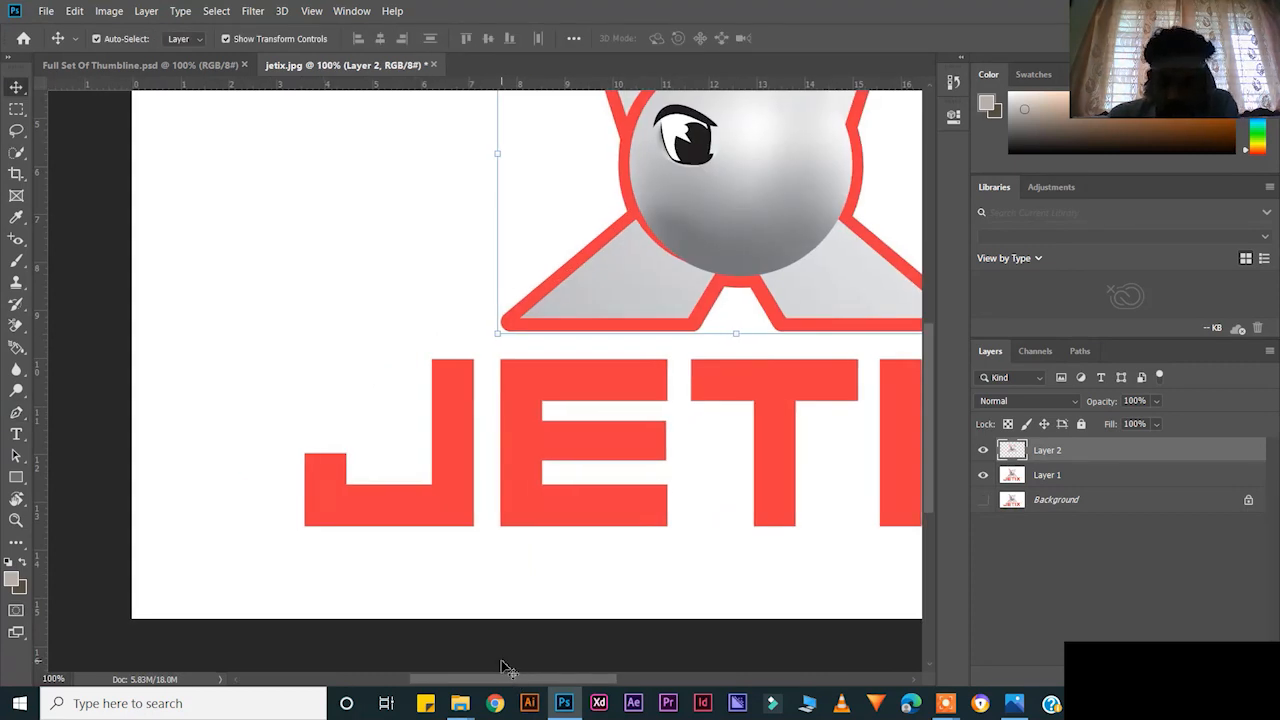
Step: On Layer 1, trace the letter J with the Pen tool from its stem's top to its bottom left corner
scroll(428, 494, "up", 4)
left_click(462, 466)
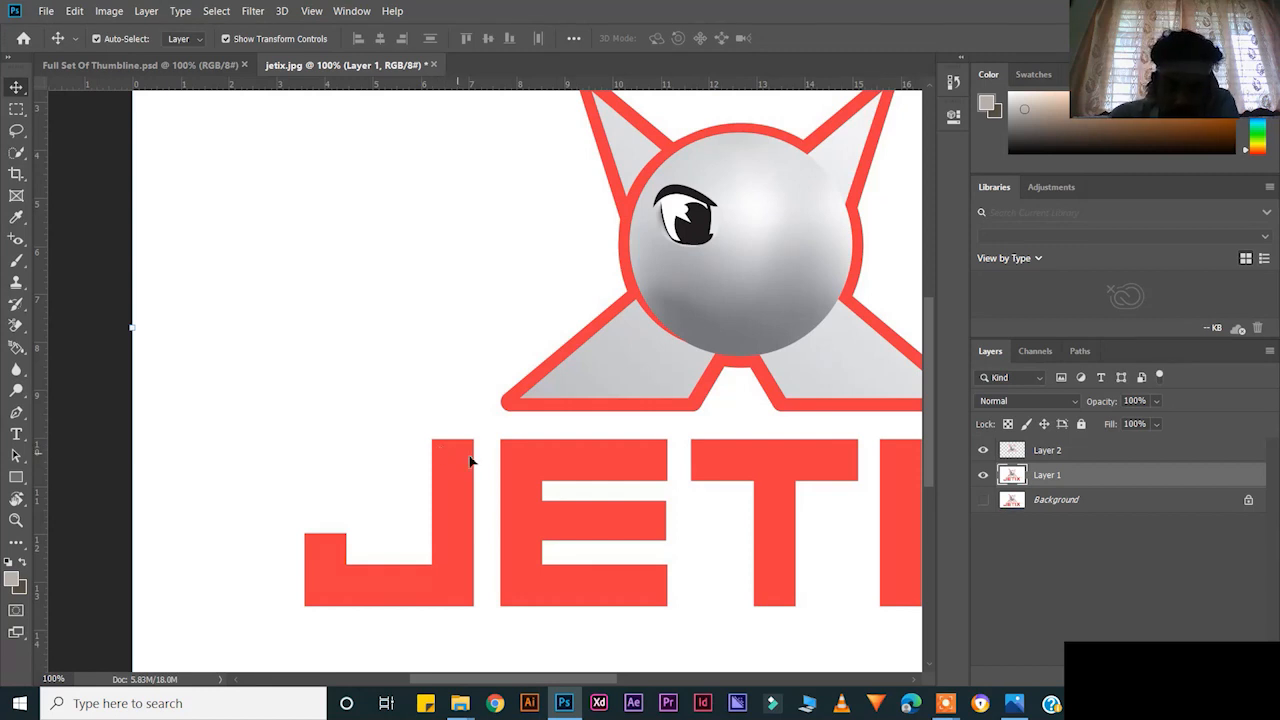
left_click(16, 412)
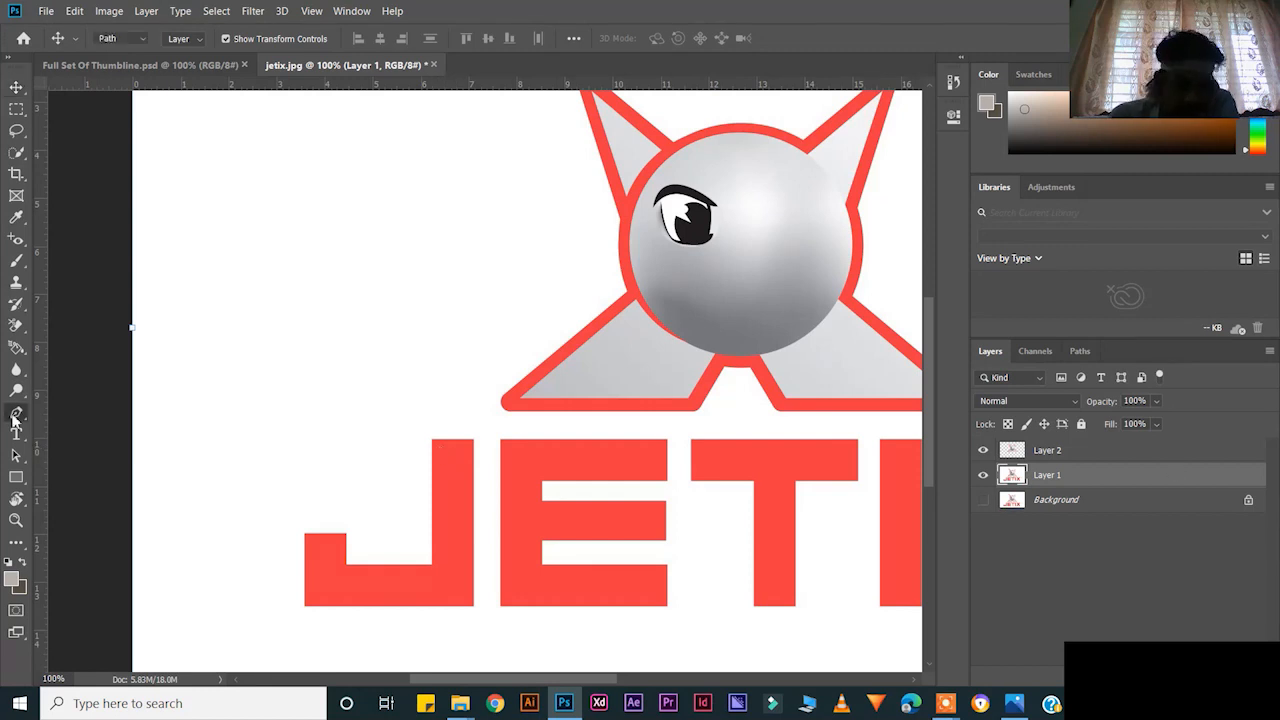
left_click(432, 439)
left_click(474, 439)
left_click(474, 604)
left_click(304, 604)
left_click(304, 604)
Step: Trace the J's hook up to the stem's inner edge and copy the traced letter to a new layer
left_click(304, 533)
left_click(346, 533)
left_click(346, 565)
left_click(432, 565)
key("ctrl+Return")
key("ctrl+j")
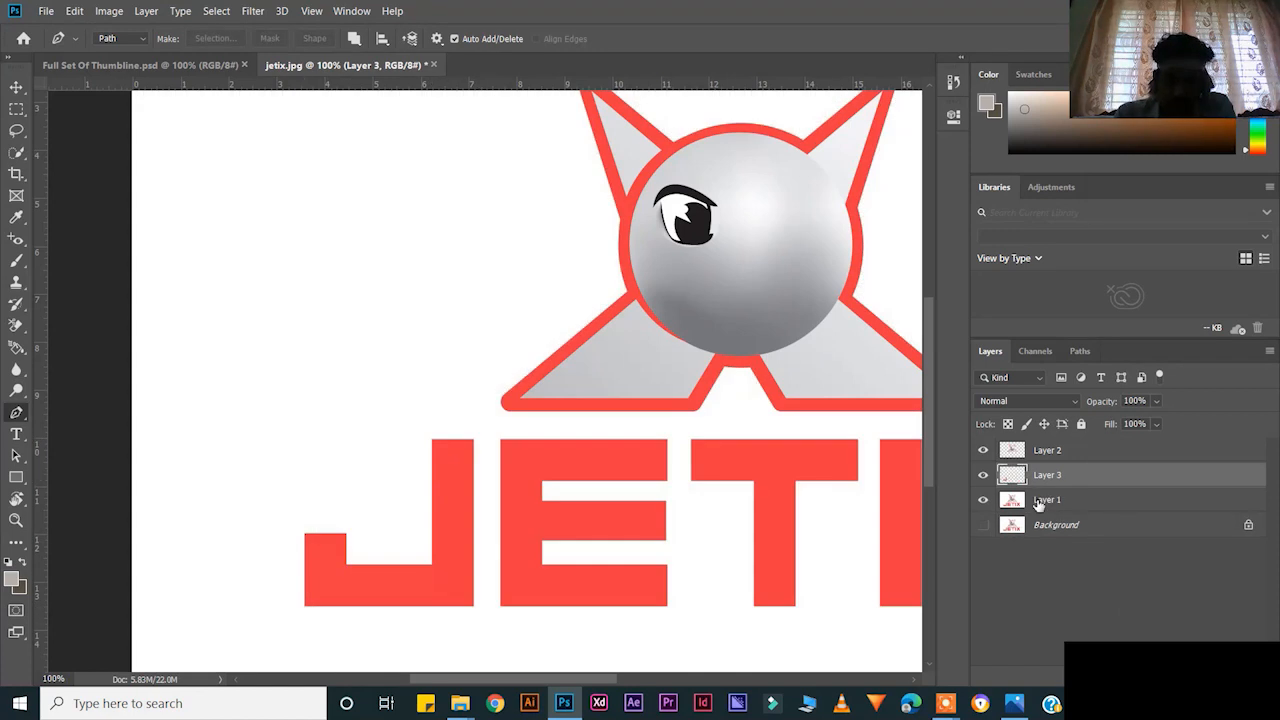
Step: On Layer 1, trace the letter E's top, left and bottom edges and its lower arm
left_click(1038, 500)
scroll(750, 460, "left", 2)
left_click(560, 439)
left_click(394, 439)
left_click(394, 604)
left_click(560, 604)
left_click(560, 564)
left_click(435, 564)
Step: Trace the E's middle arm and the underside of its upper arm, and close the path
left_click(435, 540)
left_click(558, 540)
left_click(558, 501)
left_click(435, 501)
left_click(435, 481)
left_click(560, 481)
left_click(560, 439)
Step: Convert the E path into a selection, copy it to a new layer and hide Layer 1
key("ctrl+Return")
key("ctrl+j")
left_click(983, 525)
left_click_drag(795, 378, 731, 405)
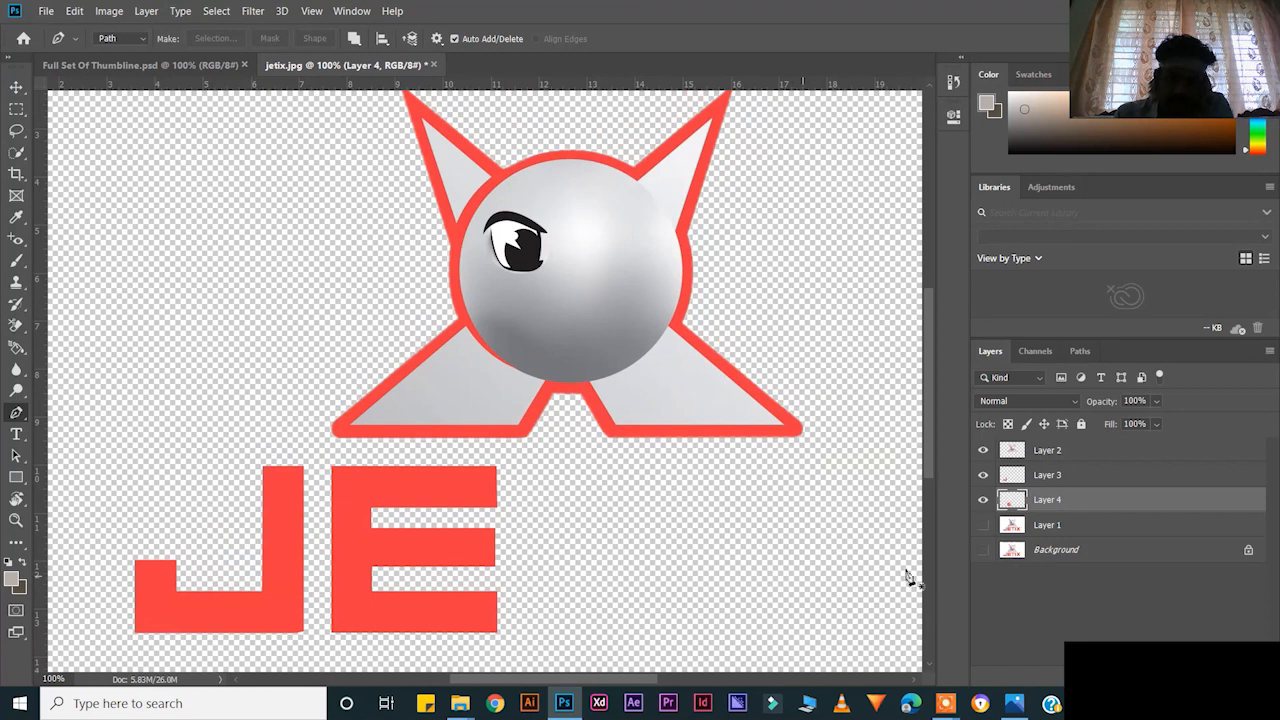
Step: Show Layer 1 and trace the large T along its crossbar's top and right end and down around the stem's bottom
left_click(983, 525)
left_click_drag(609, 533, 463, 506)
left_click(374, 439)
left_click(541, 439)
key("ctrl+z")
left_click(541, 439)
left_click(541, 479)
left_click(480, 479)
left_click(480, 605)
left_click(437, 605)
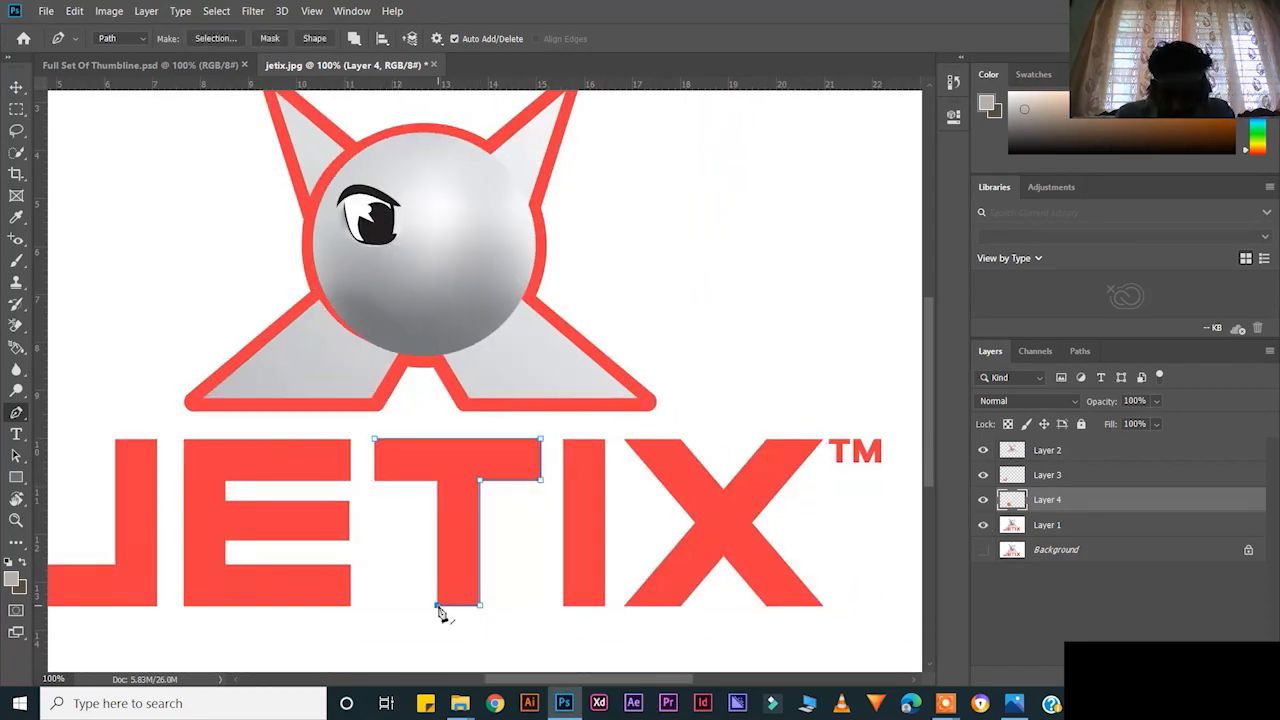
Step: Close the large T's path along its left side and copy the letter from Layer 1 to a new layer
left_click(437, 481)
left_click(374, 481)
left_click(374, 439)
key("ctrl+Return")
key("ctrl+j")
left_click(651, 275)
left_click(1040, 523)
key("ctrl+j")
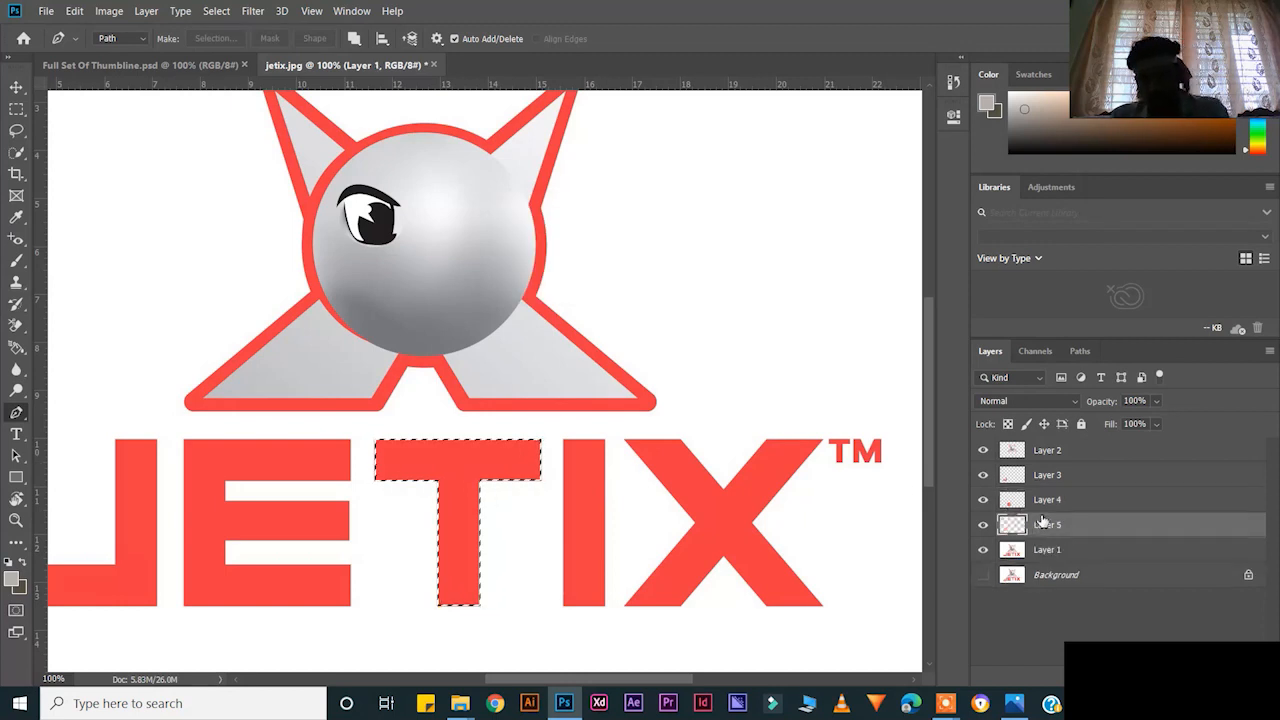
left_click(984, 549)
left_click(984, 549)
Step: Trace the rectangular letter I and copy it from Layer 1 to a new layer
left_click(512, 439)
left_click(555, 439)
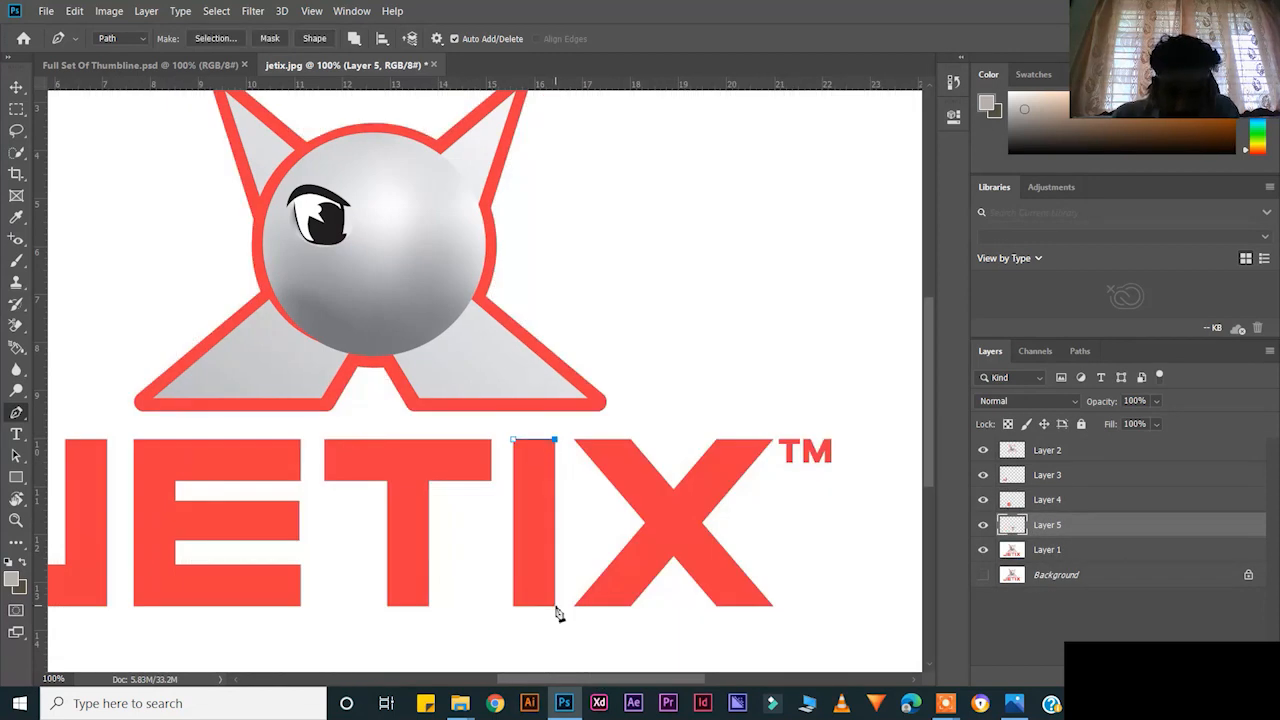
left_click(555, 605)
key("v")
left_click(514, 605)
key("p")
left_click(513, 605)
left_click(513, 440)
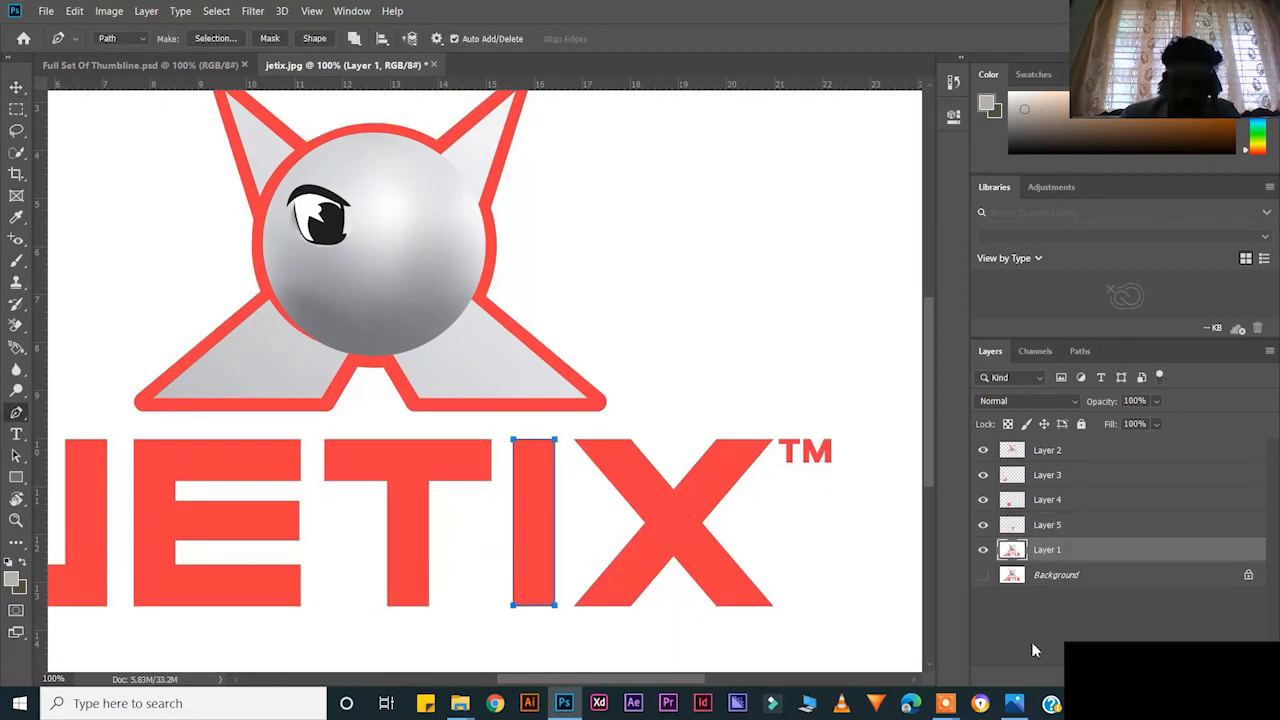
key("ctrl+Return")
key("ctrl+j")
Step: Trace the letter X's upper notch and the top edge of its upper right arm
left_click_drag(640, 679, 658, 679)
key("ctrl+plus")
left_click(399, 270)
left_click(484, 354)
key("ctrl+z")
left_click(486, 372)
left_click(571, 271)
left_click(683, 271)
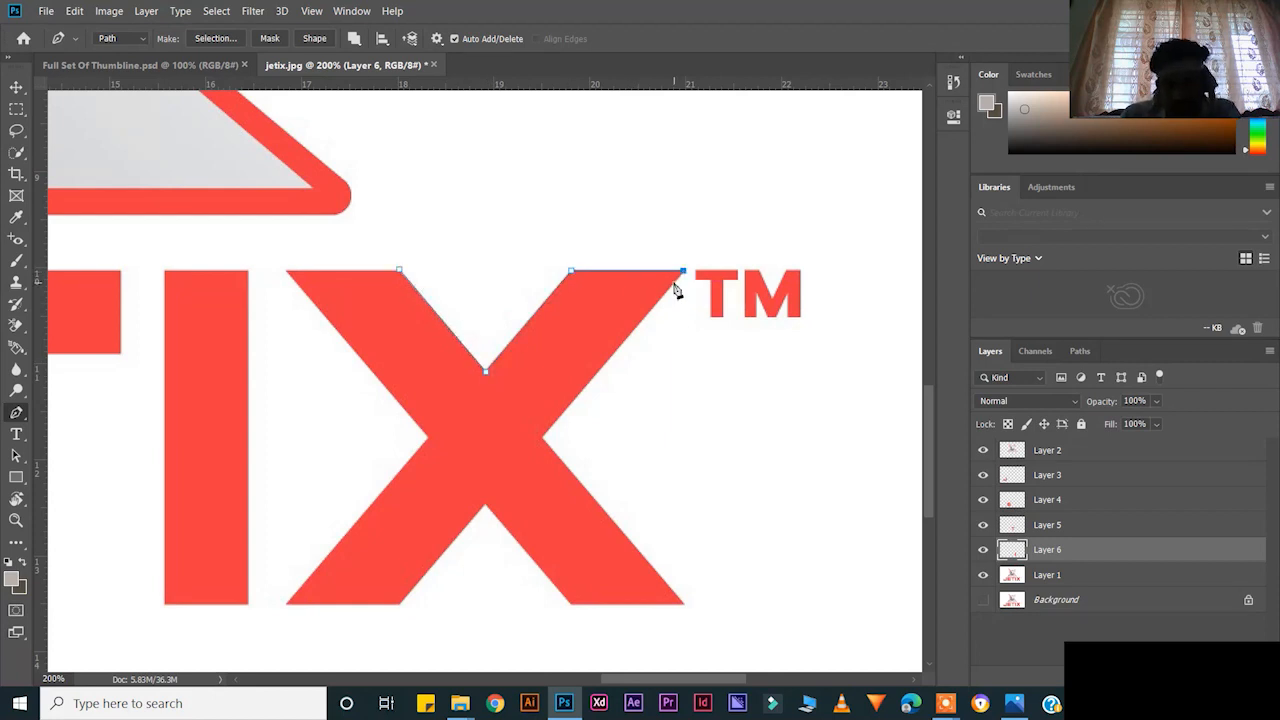
Step: Extend the X path down its right side, around both feet and the lower notch, to the left notch
scroll(543, 443, "down", 1)
left_click(680, 549)
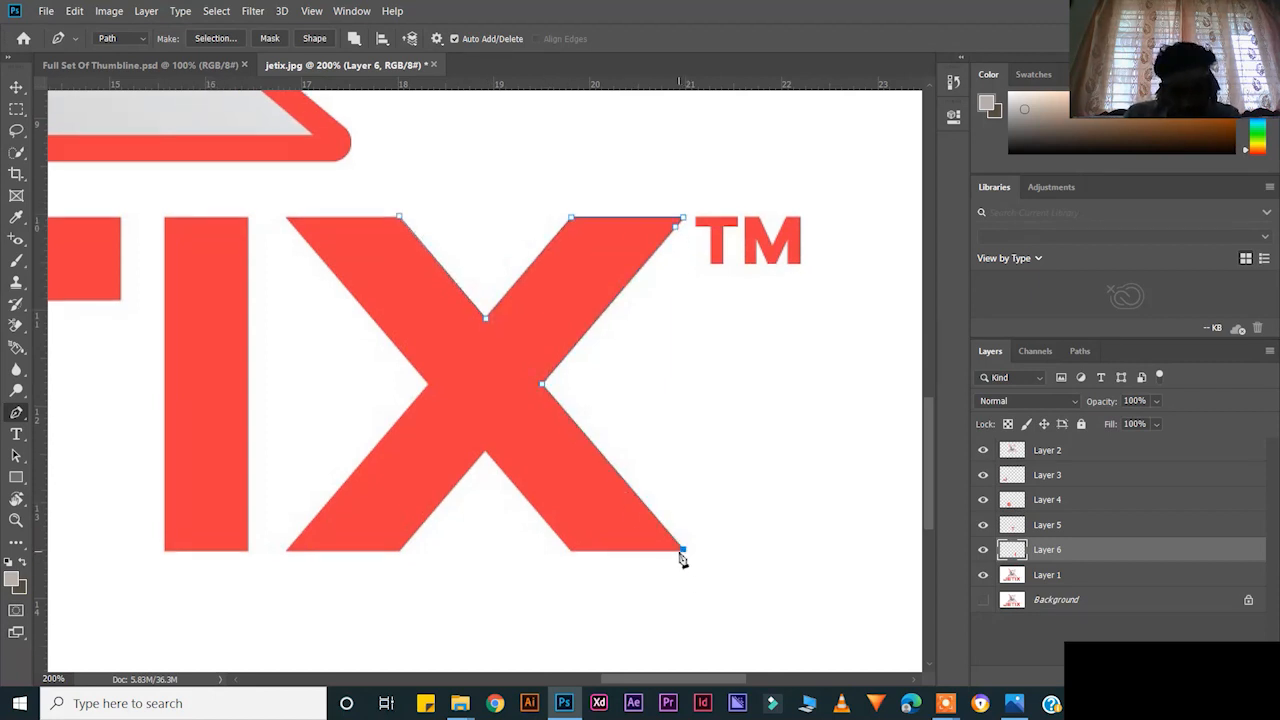
left_click(570, 549)
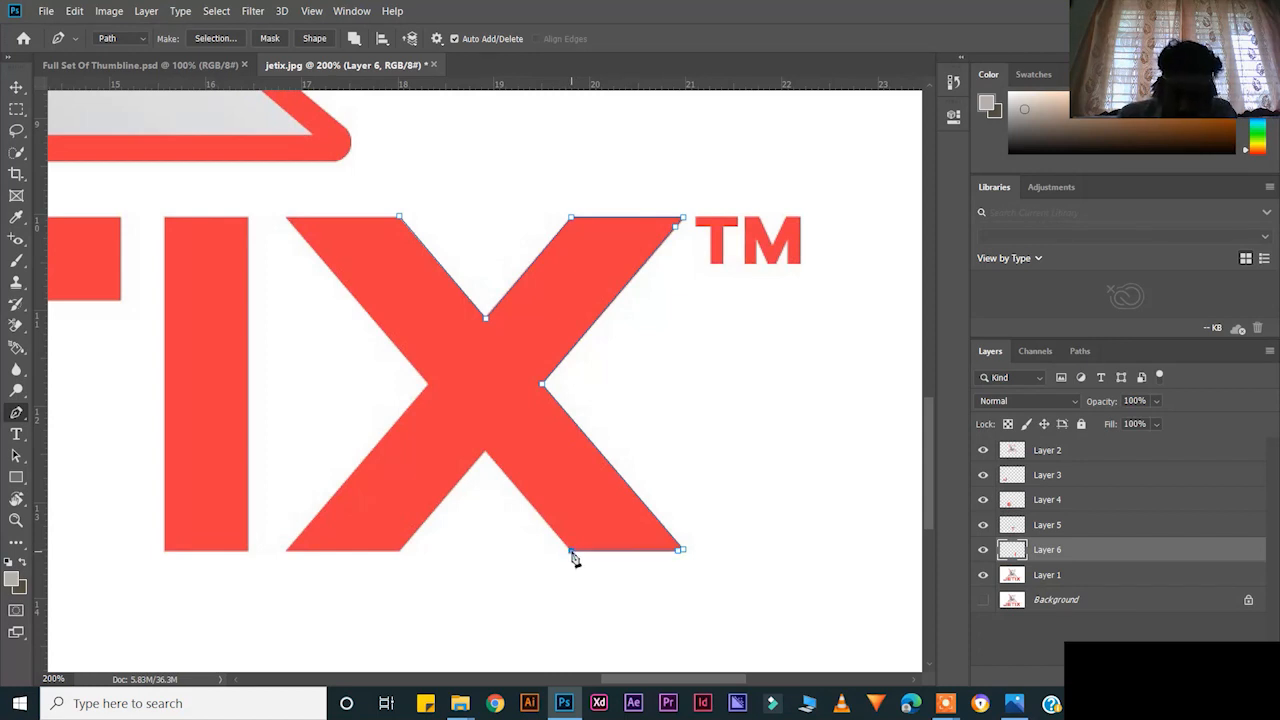
left_click(485, 450)
left_click(399, 549)
left_click(287, 549)
left_click(340, 487)
left_click(428, 384)
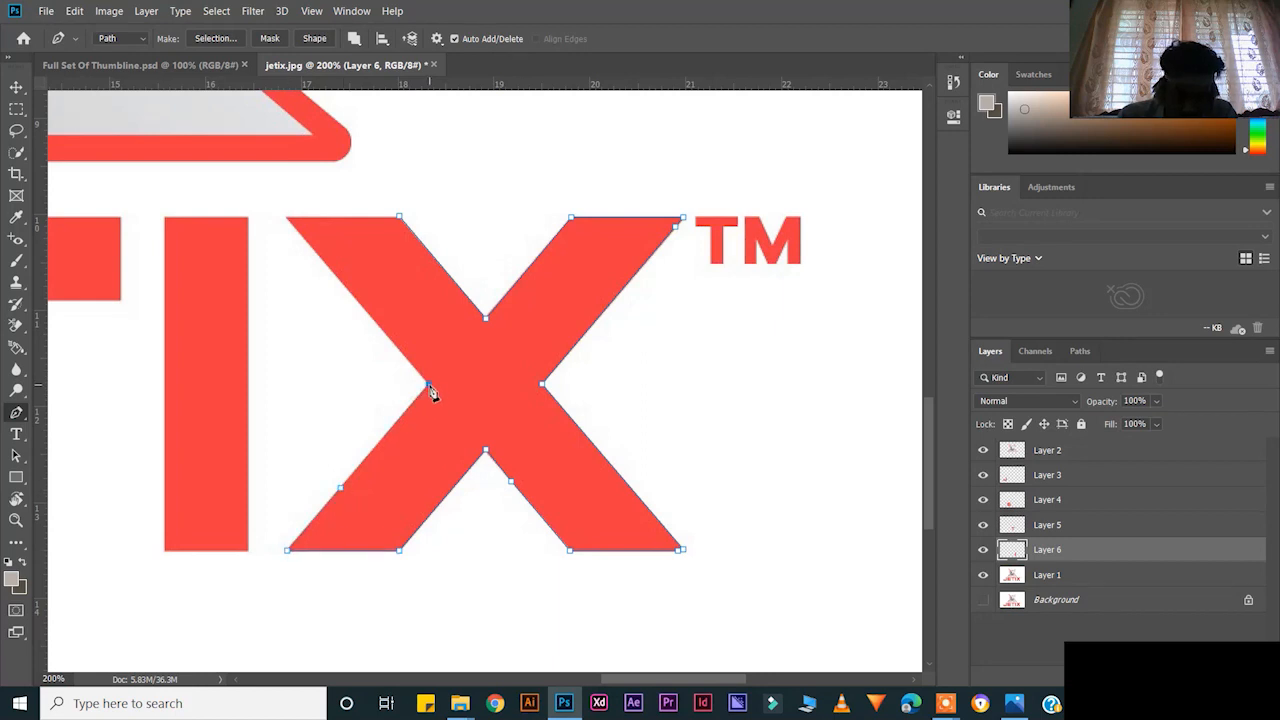
Step: Close the X path around its upper left arm and copy the letter from Layer 1 to a new layer
scroll(400, 360, "up", 1)
left_click(330, 321)
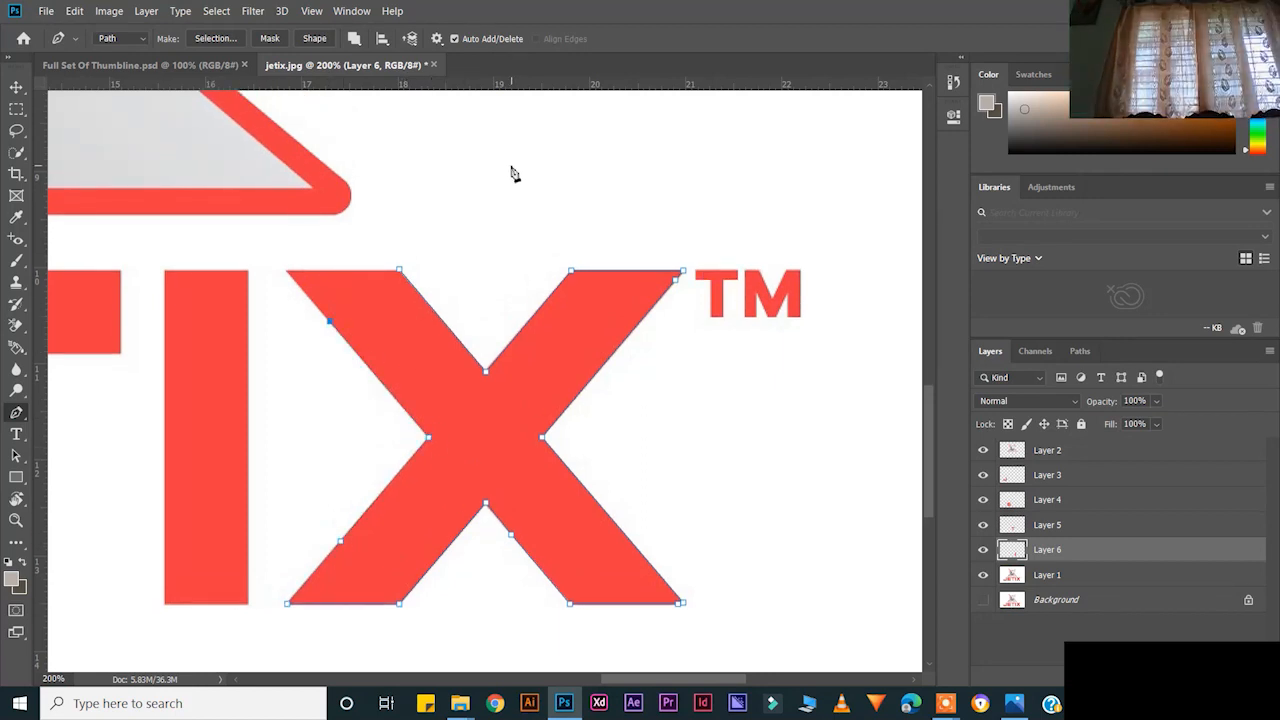
left_click(287, 271)
left_click(399, 270)
key("ctrl+Return")
left_click(1047, 575)
key("ctrl+j")
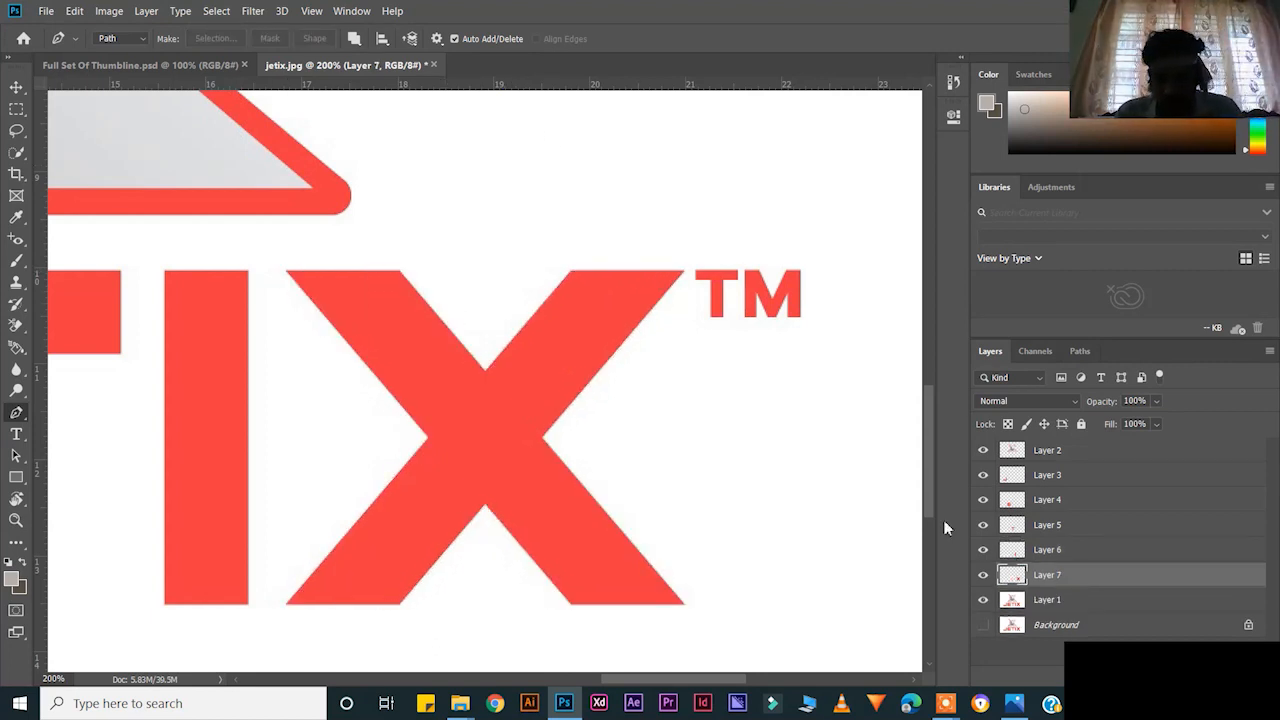
Step: Hide Layer 1 to check the cut-out letters against transparency, and show it again
left_click(983, 599)
scroll(606, 481, "right", 3)
key("ctrl+minus")
key("ctrl+minus")
left_click(983, 599)
key("ctrl+plus")
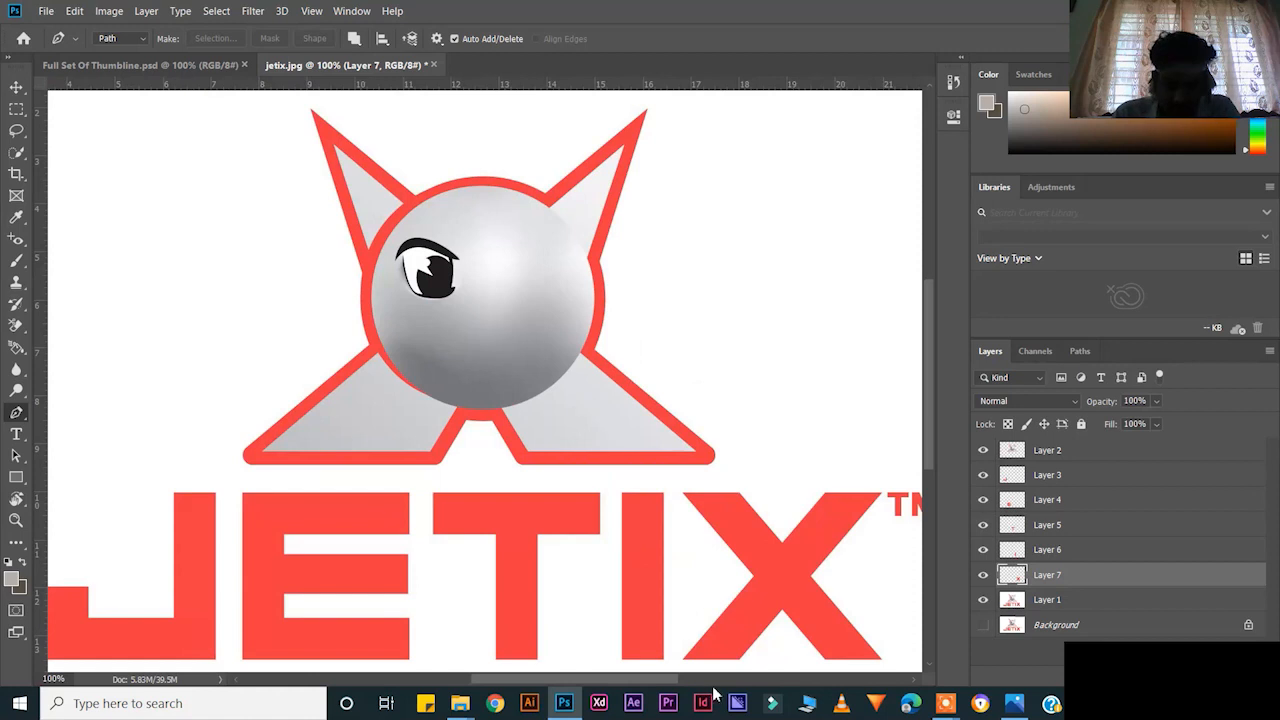
Step: Trace the stem of the small T in the TM mark
left_click_drag(857, 644, 623, 526)
key("ctrl+plus")
left_click_drag(873, 400, 549, 430)
key("ctrl+plus")
key("ctrl+plus")
key("ctrl+plus")
key("ctrl+plus")
left_click(494, 411)
left_click(494, 523)
left_click(531, 523)
left_click(531, 411)
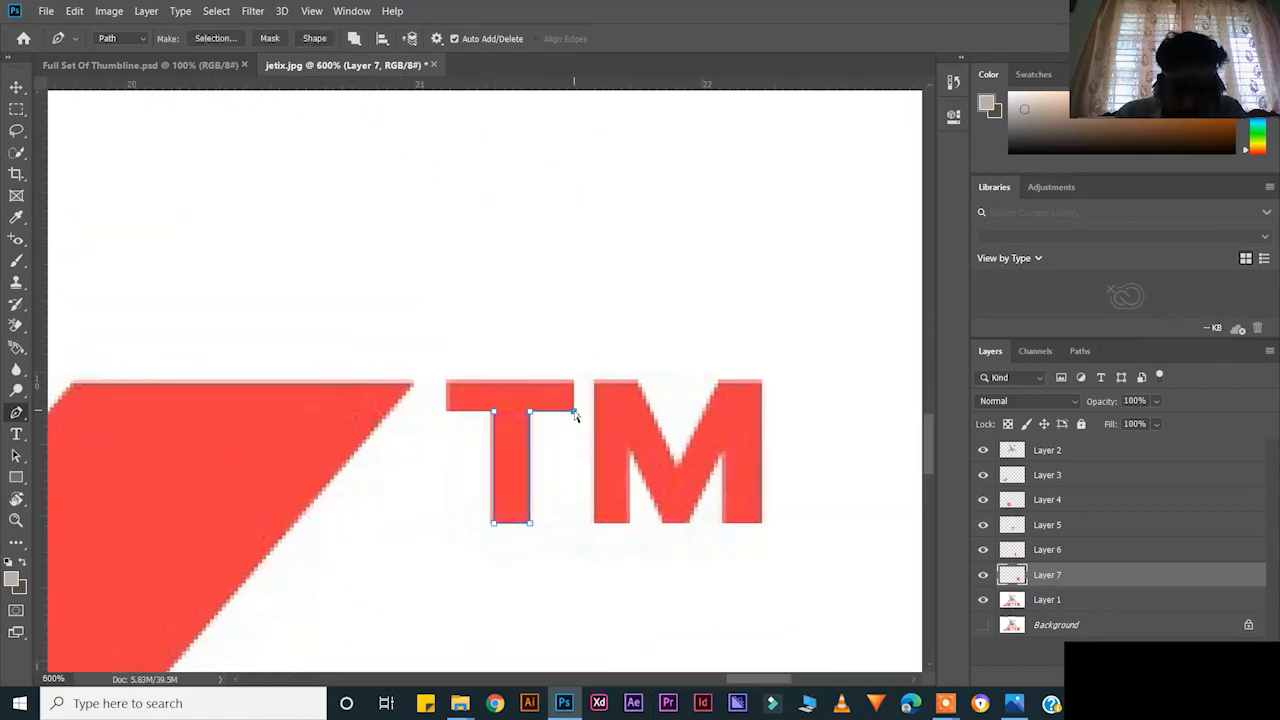
Step: Trace the small T's crossbar, copy the letter from Layer 1 to a new layer and hide Layer 1
left_click(574, 411)
left_click(574, 380)
left_click(446, 380)
left_click(446, 411)
left_click(494, 411)
left_click(1020, 604)
key("ctrl+Return")
key("ctrl+j")
left_click(983, 625)
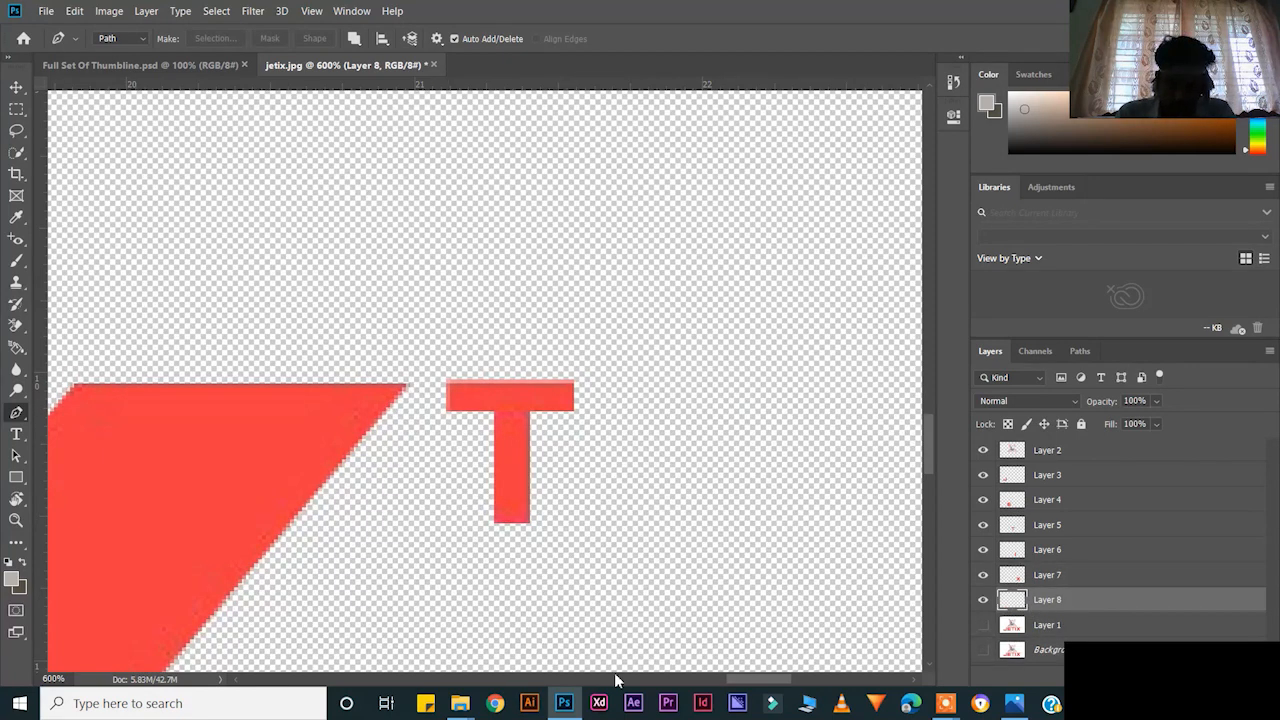
Step: Show and select Layer 1, and trace the small M's right edge, right leg top and upper V notch
scroll(614, 676, "right", 2)
left_click(1012, 625)
left_click(983, 625)
left_click(624, 523)
left_click(624, 380)
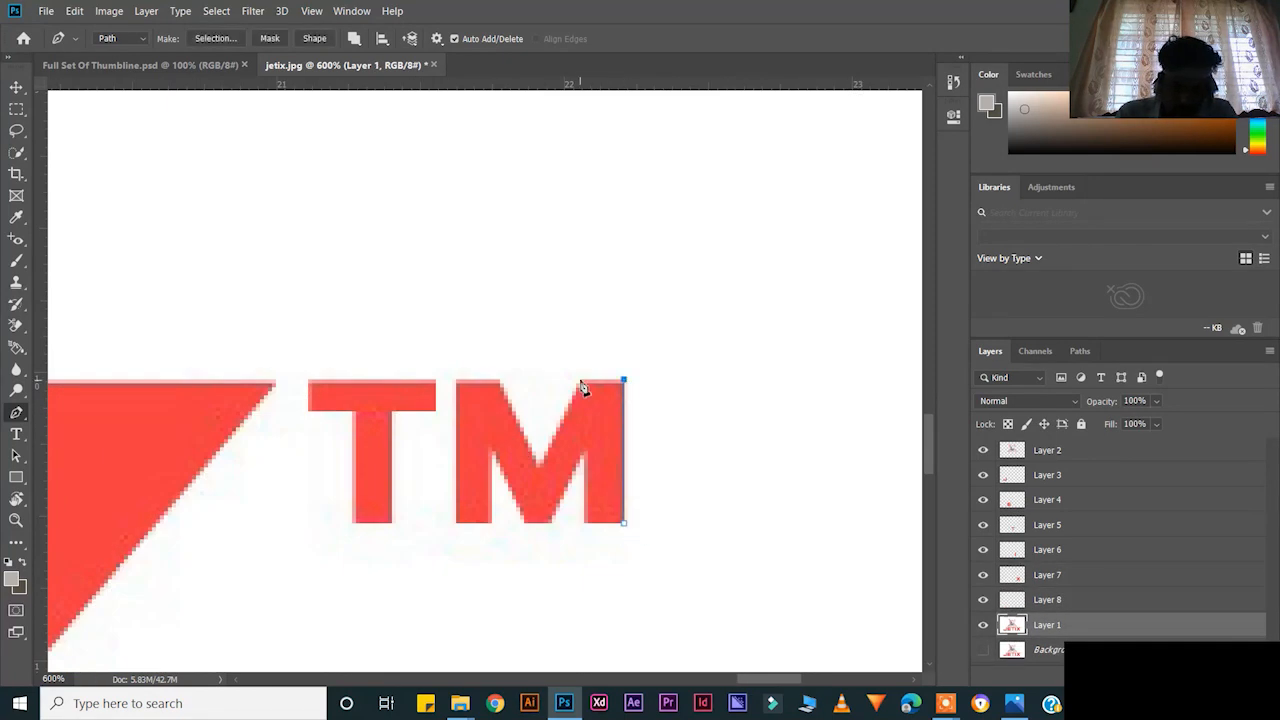
left_click(580, 380)
left_click(540, 462)
left_click(500, 380)
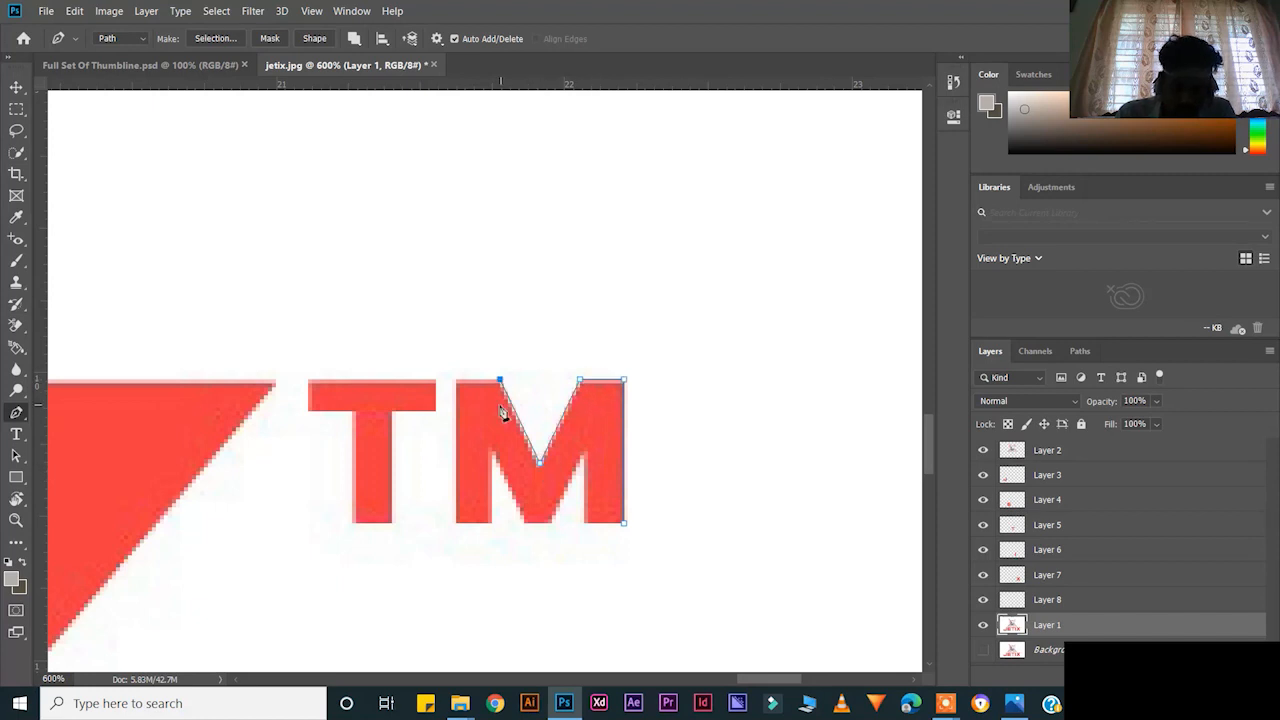
Step: Trace around the small M's left leg and down its inner diagonal to the middle point's bottom edge
left_click(456, 380)
left_click(456, 523)
left_click(491, 523)
left_click(491, 449)
left_click(522, 523)
mouse_move(530, 525)
left_mouse_down()
mouse_move(531, 545)
mouse_move(525, 521)
left_mouse_up()
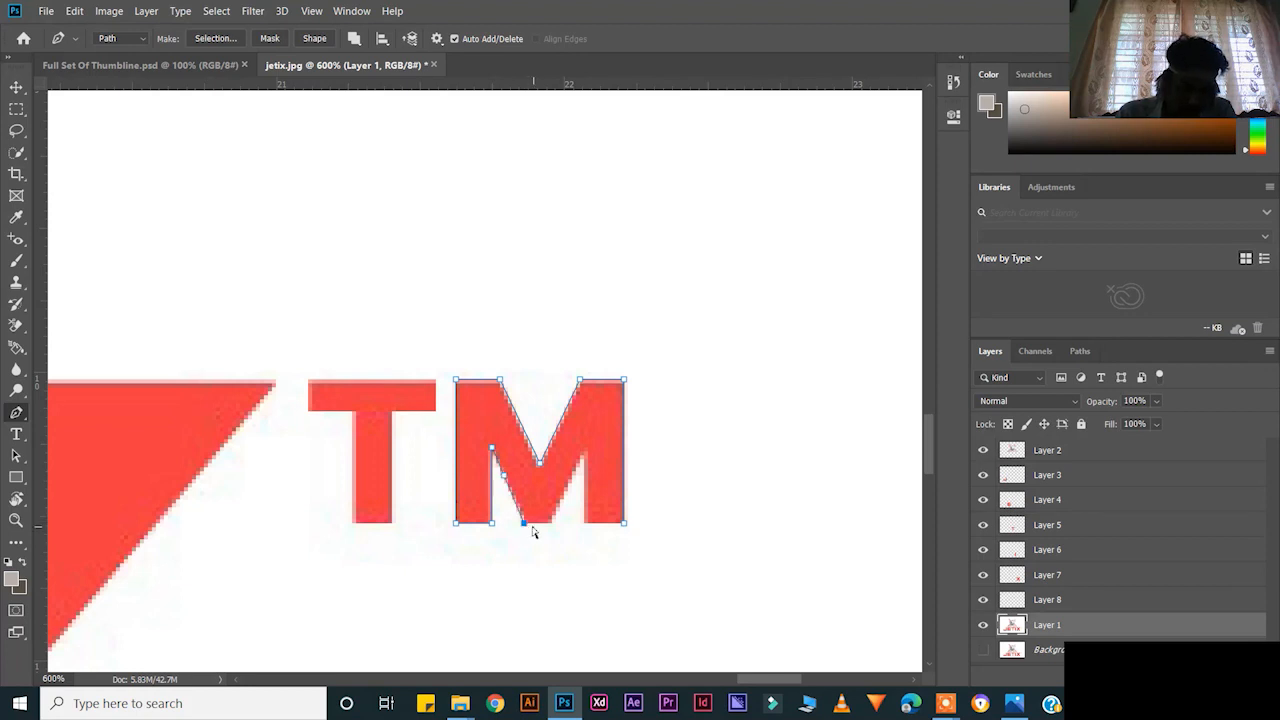
Step: Trace the small M's inner right side, close the path and copy the letter to a new layer
left_click(552, 523)
left_click(584, 451)
left_click(584, 523)
left_click(596, 523)
left_click(624, 523)
key("ctrl+Return")
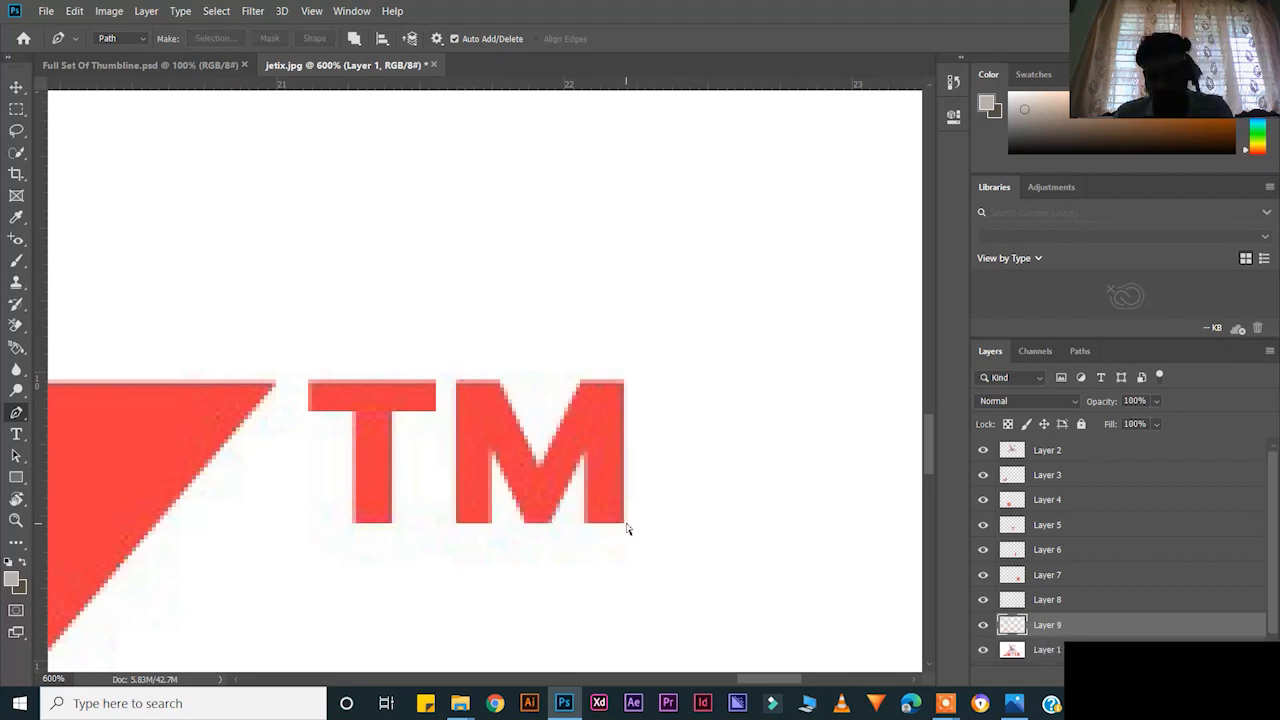
key("ctrl+j")
Step: Hide every layer except Layer 9, which holds the small M
key("v")
key("ctrl+0")
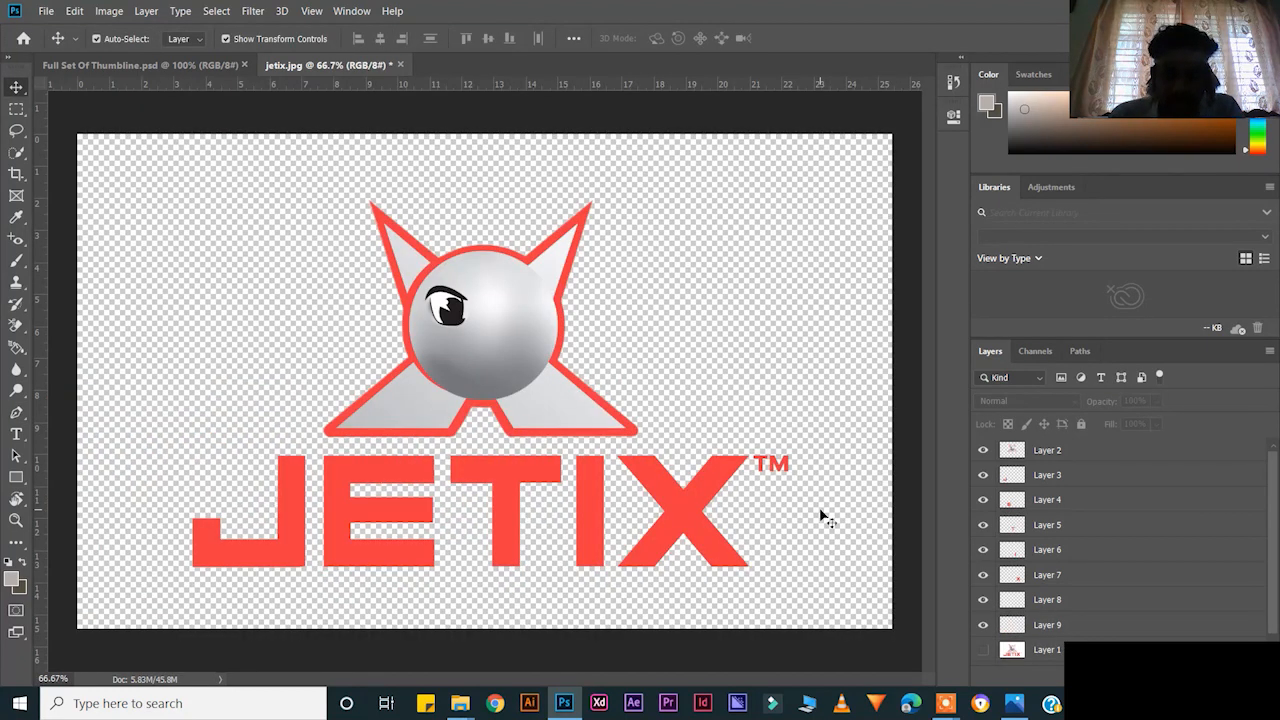
left_click_drag(983, 626, 977, 455)
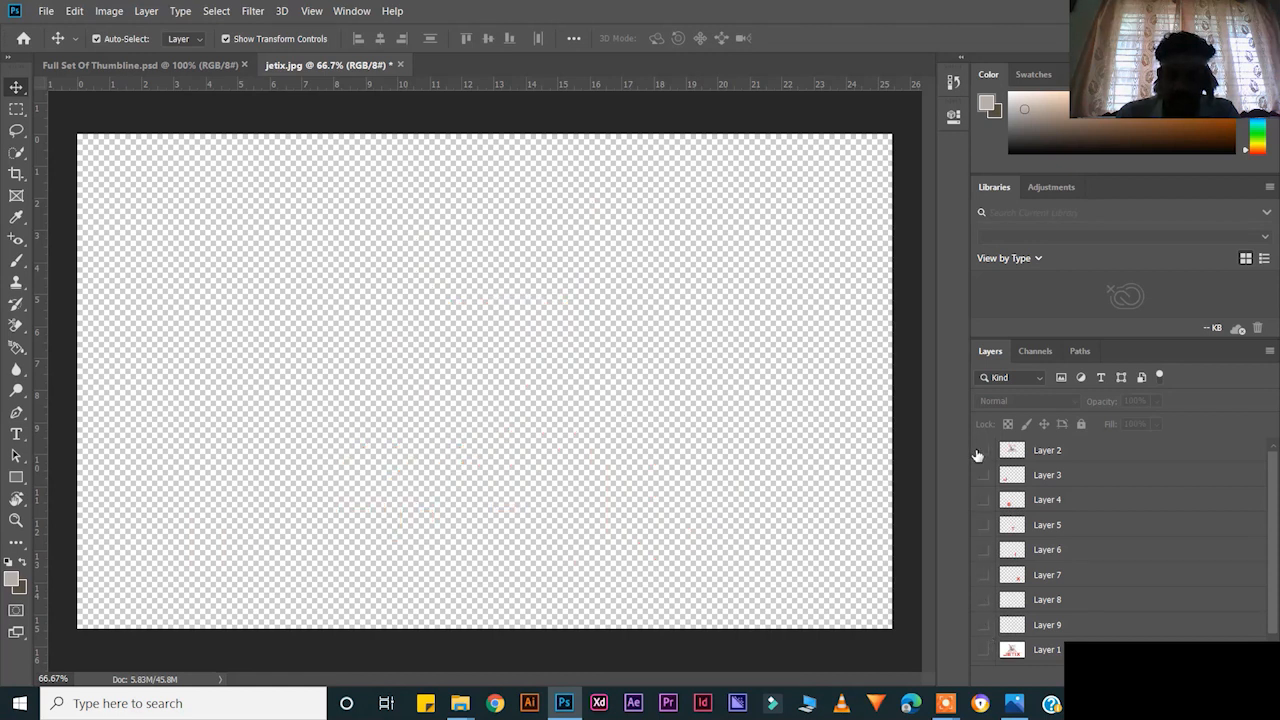
left_click(983, 651)
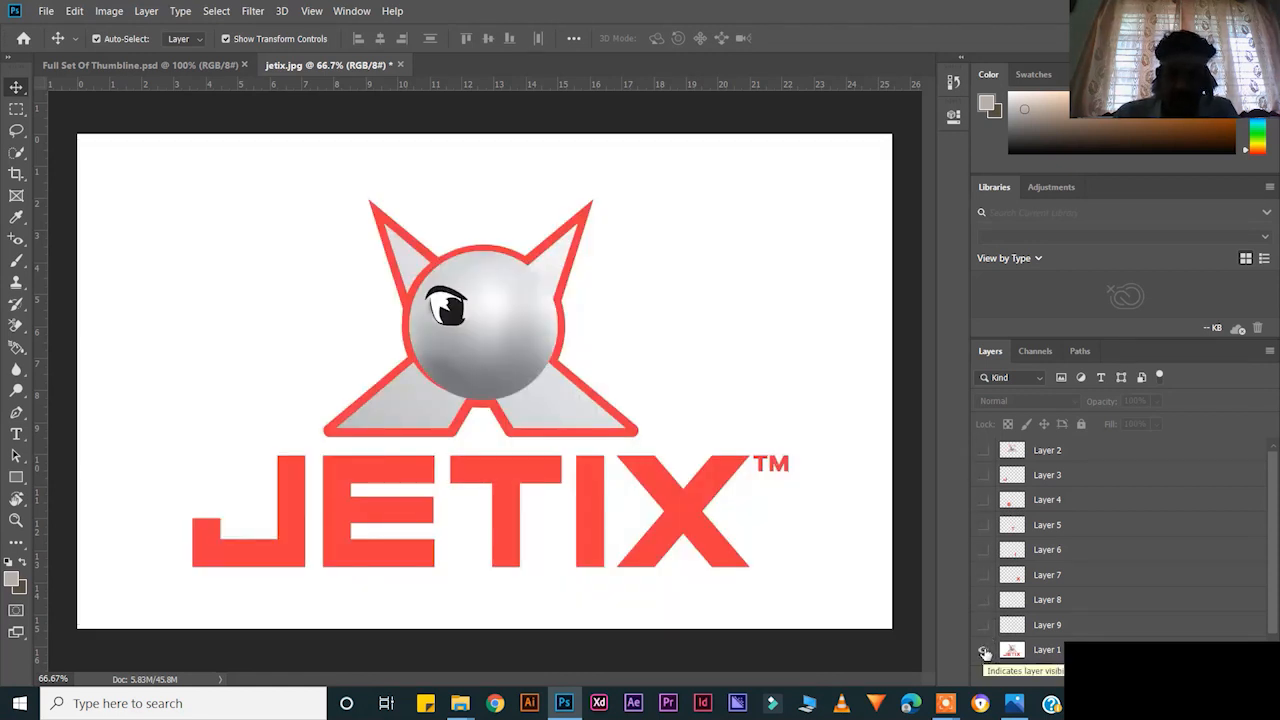
left_click(983, 651)
mouse_move(983, 625)
left_mouse_down()
mouse_move(986, 458)
mouse_move(993, 627)
left_mouse_up()
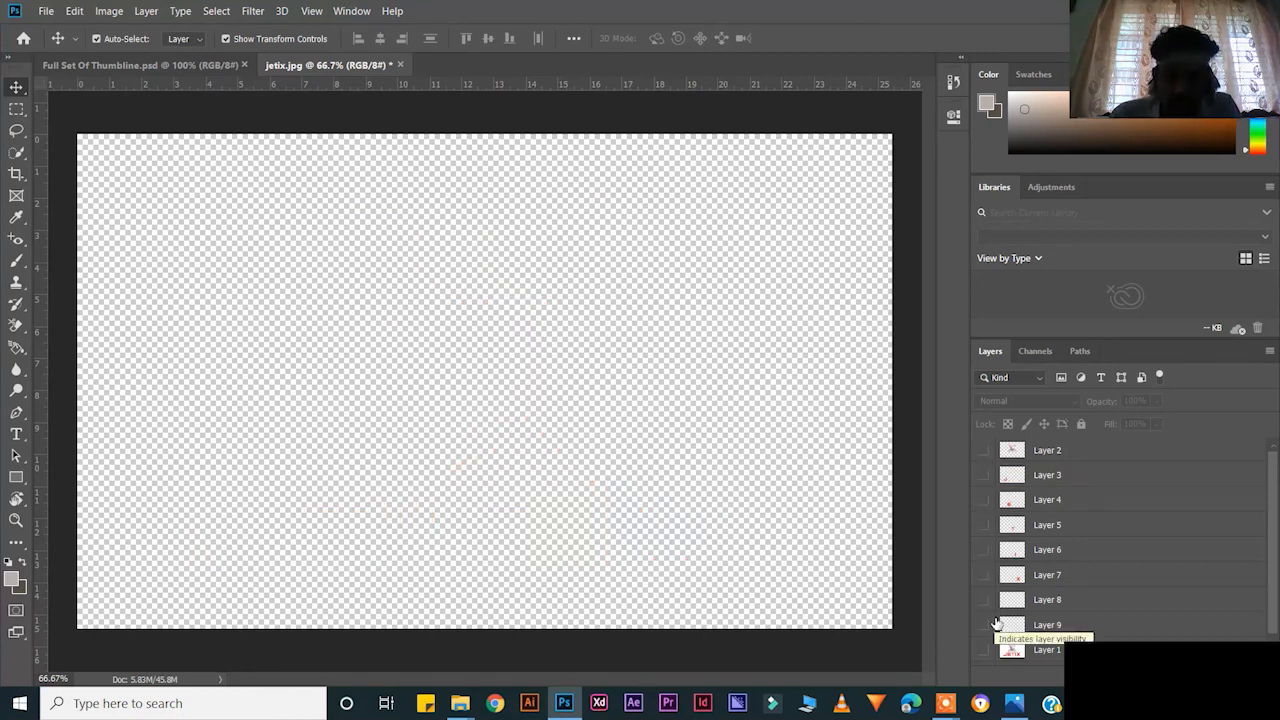
left_click(990, 623)
Step: Set the Save As location to D:\Snapshort\Cutting Logo For Animation, copying the folder path from File Explorer
key("ctrl+shift+s")
left_click(460, 703)
left_click(313, 648)
double_click(188, 210)
left_click(446, 129)
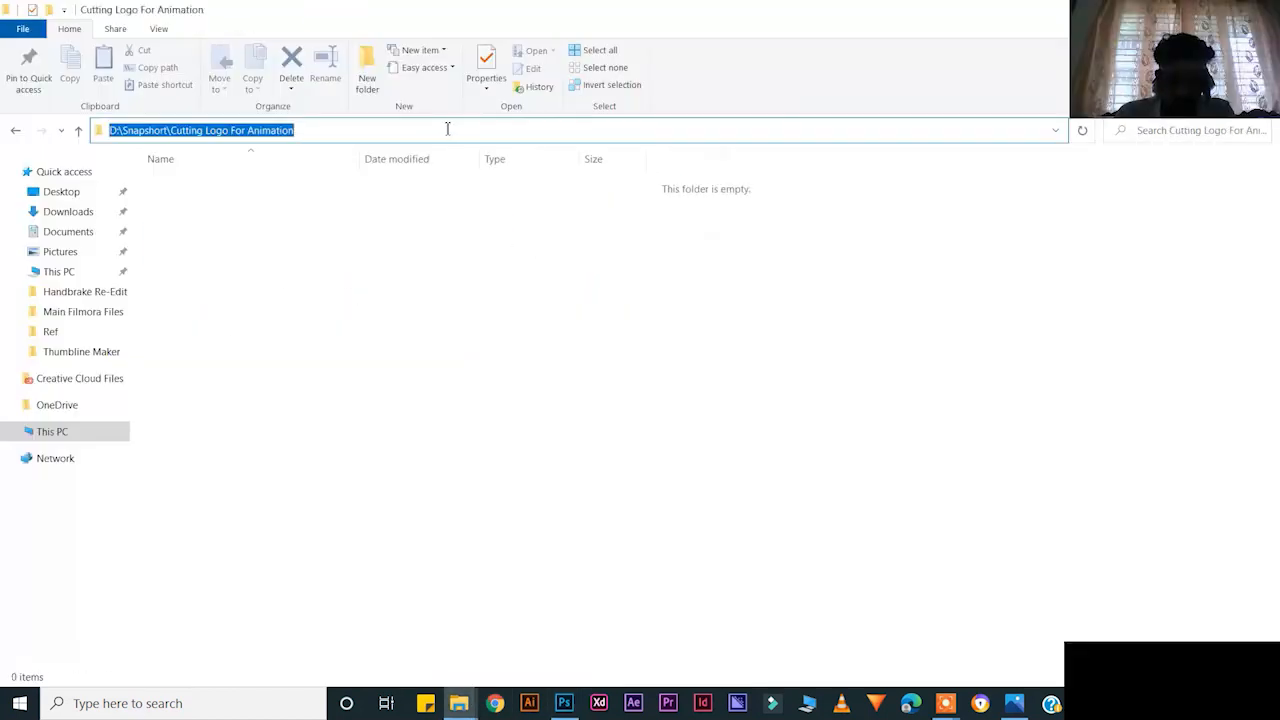
key("alt+Tab")
left_click(960, 76)
type("D:\\Snapshort\\Cutting Logo For Animation")
key("Return")
Step: Save the visible small M as a PNG named jetix 001
left_click(857, 367)
left_click(855, 612)
left_click(804, 347)
type("09")
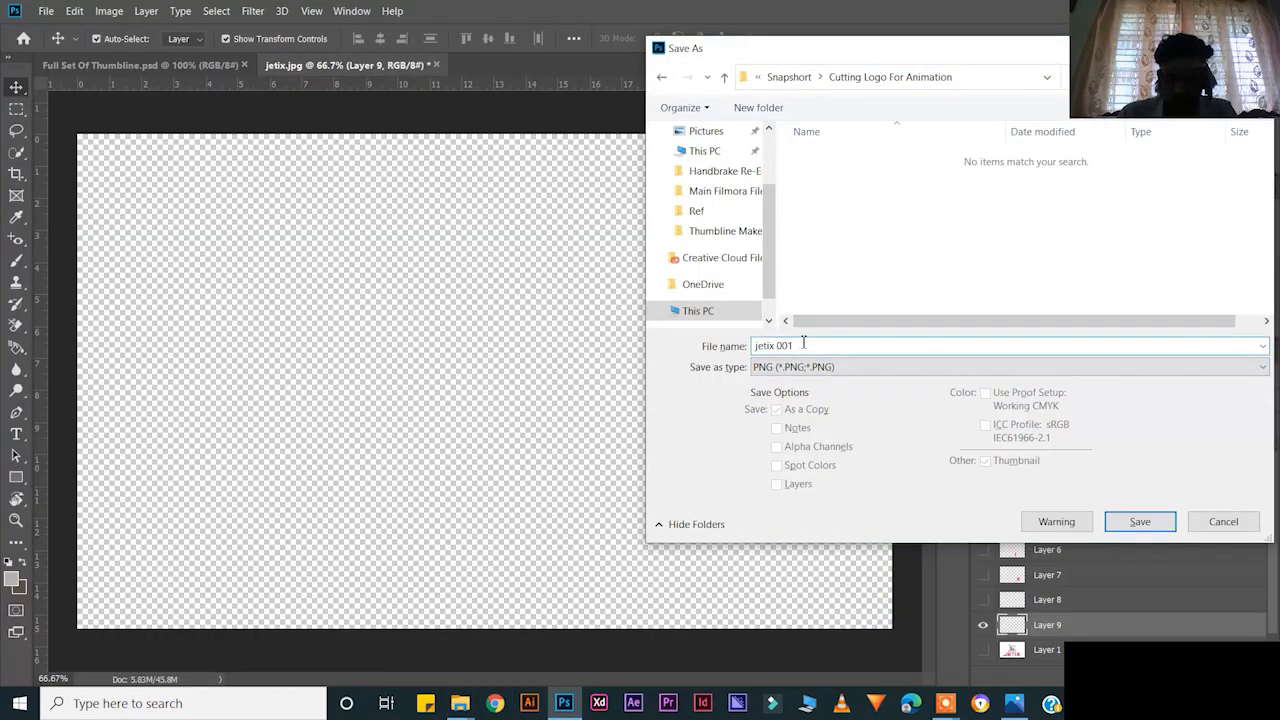
key("Return")
key("Return")
Step: Hide Layer 9, and show and select Layer 8, which holds the small T
left_click(983, 625)
left_click(983, 600)
left_click(1012, 600)
Step: Open Save As for the small T and bring up the open File Explorer windows
key("ctrl+shift+s")
left_click(460, 705)
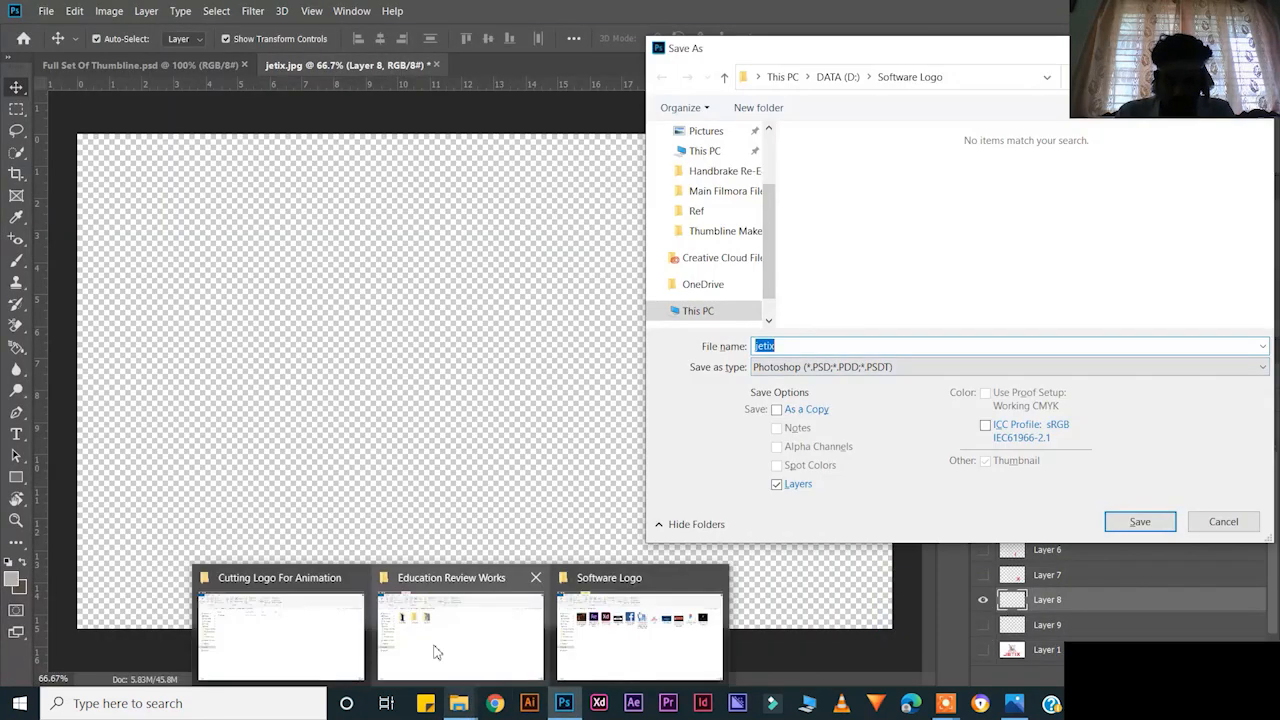